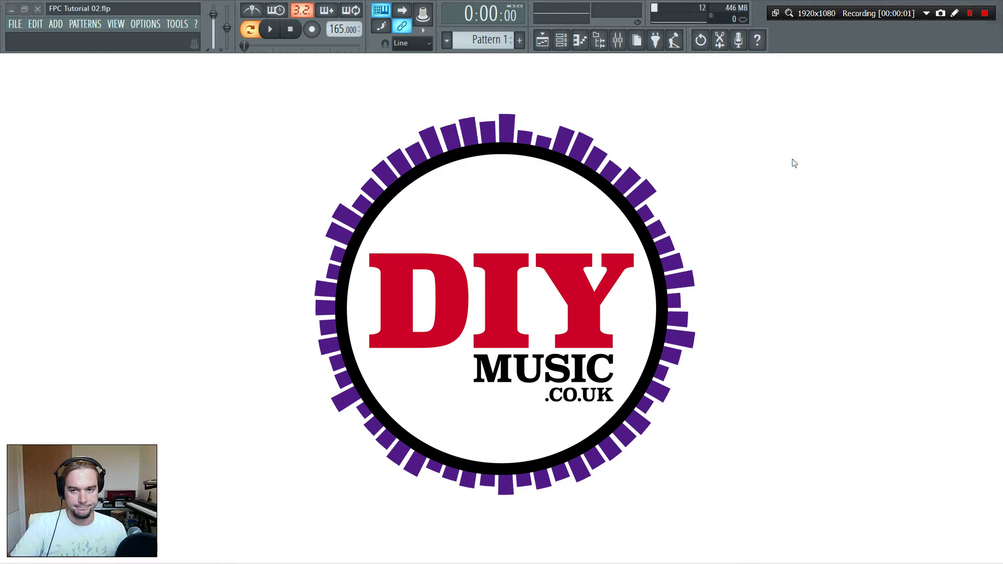
# - Open the Channel rack and the FPC Kit window, stacking them above the logo
pyautogui.click(834, 184)
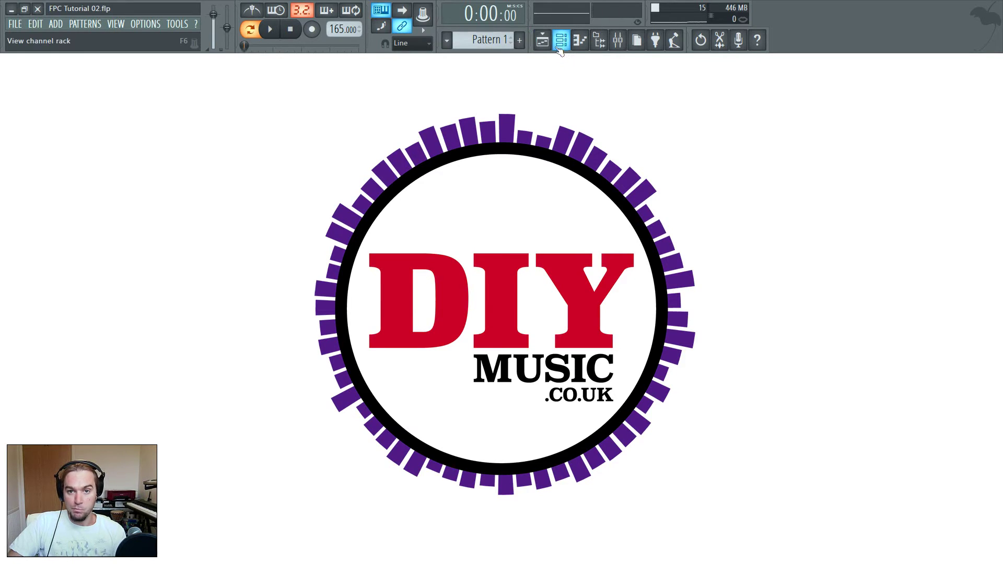
pyautogui.click(562, 42)
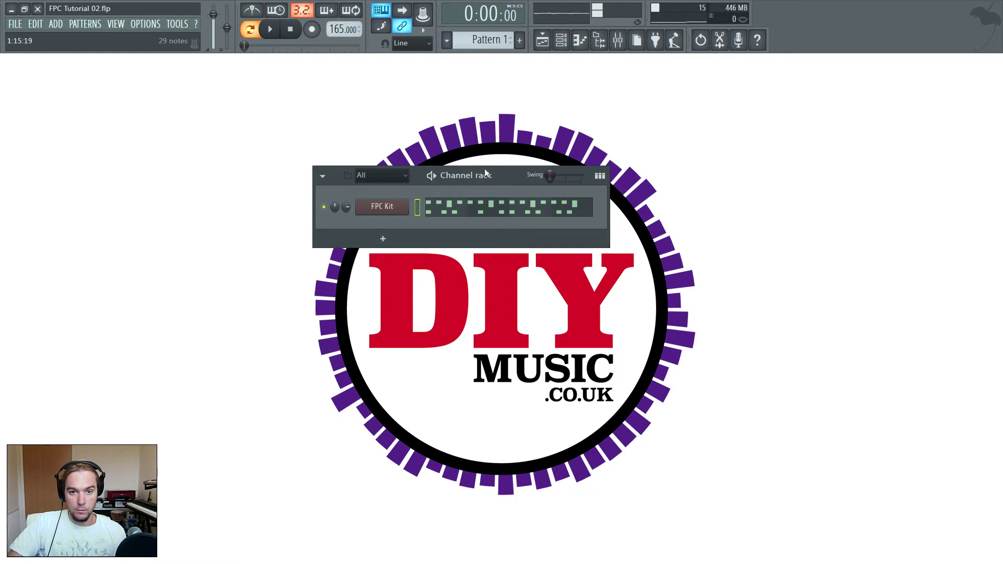
pyautogui.moveTo(512, 176); pyautogui.dragTo(514, 102)
pyautogui.click(391, 129)
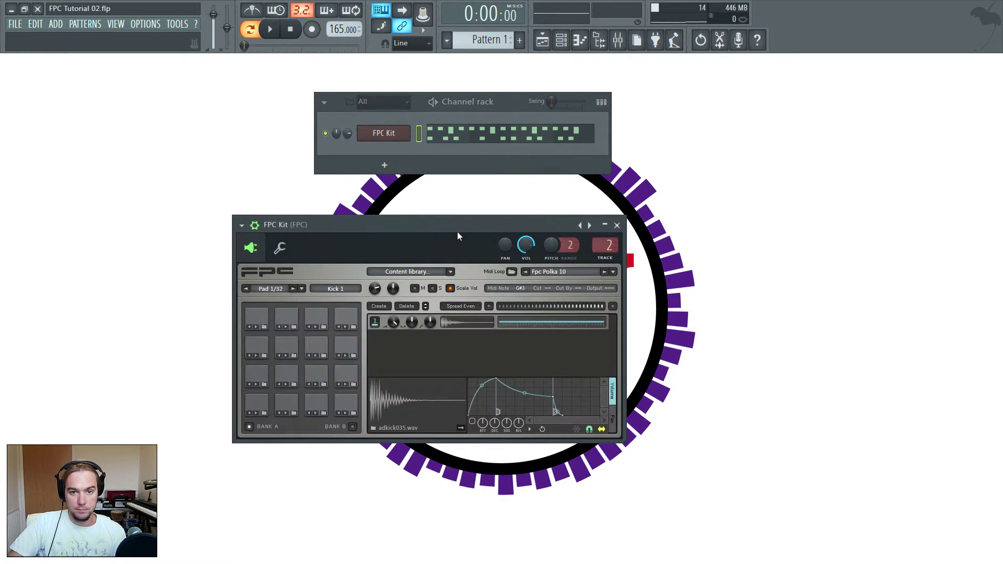
pyautogui.moveTo(456, 229); pyautogui.dragTo(438, 211)
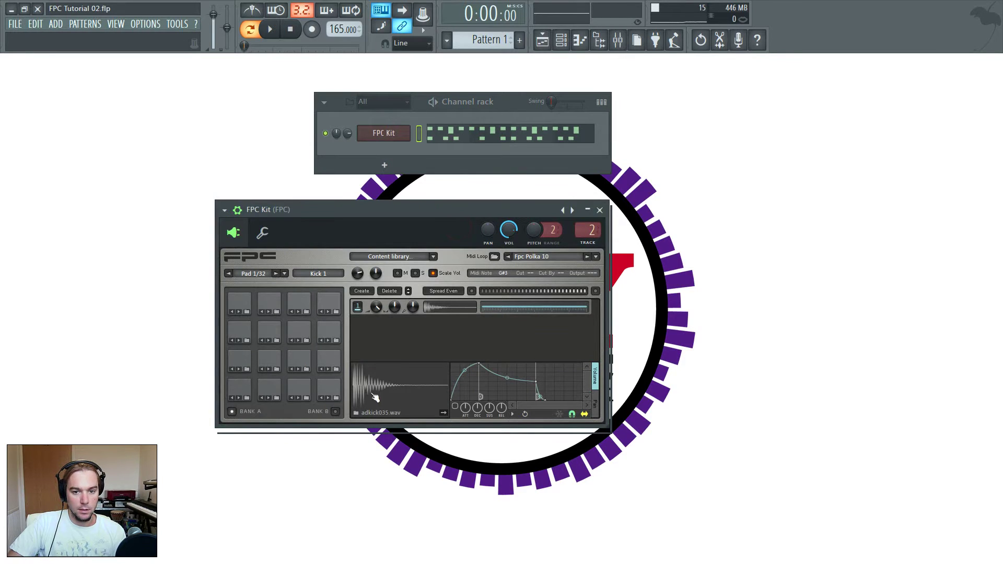
pyautogui.doubleClick(471, 211)
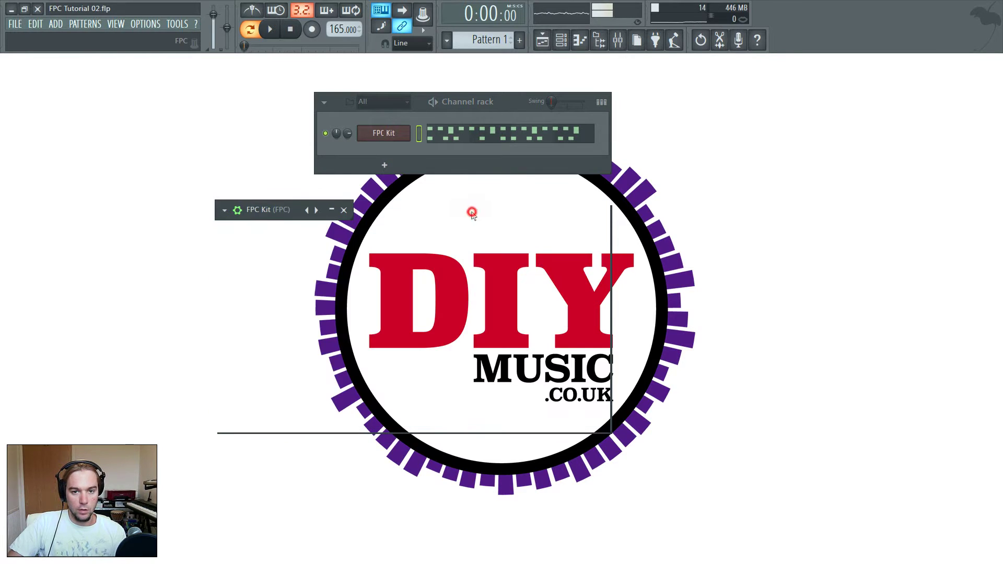
pyautogui.doubleClick(293, 215)
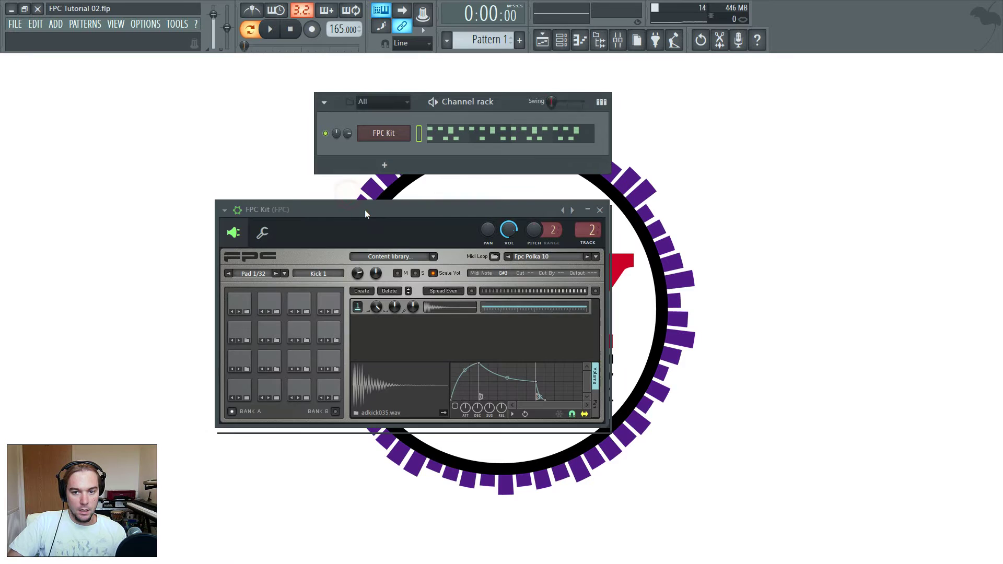
pyautogui.moveTo(365, 209)
pyautogui.mouseDown()
pyautogui.moveTo(375, 221)
pyautogui.moveTo(365, 217)
pyautogui.mouseUp()
# - Audition FPC pads 1–4: kick, ADKick038, snare and closed hat
pyautogui.click(248, 395)
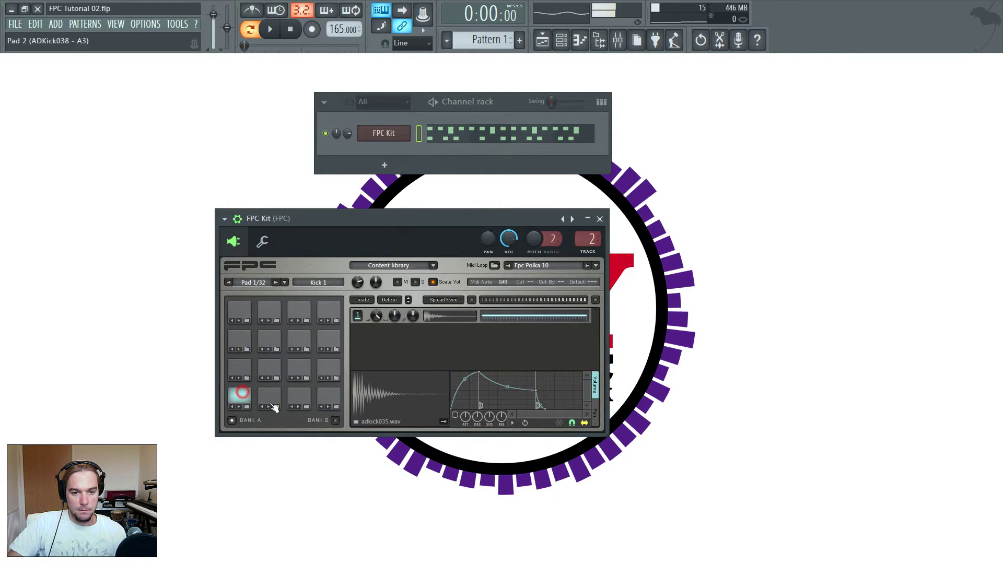
pyautogui.click(273, 399)
pyautogui.click(306, 396)
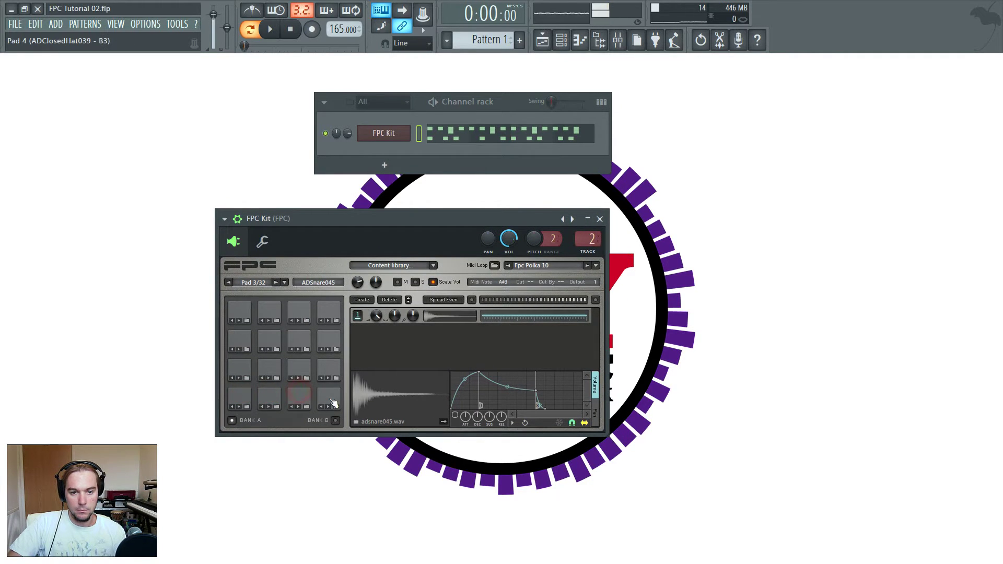
pyautogui.click(329, 395)
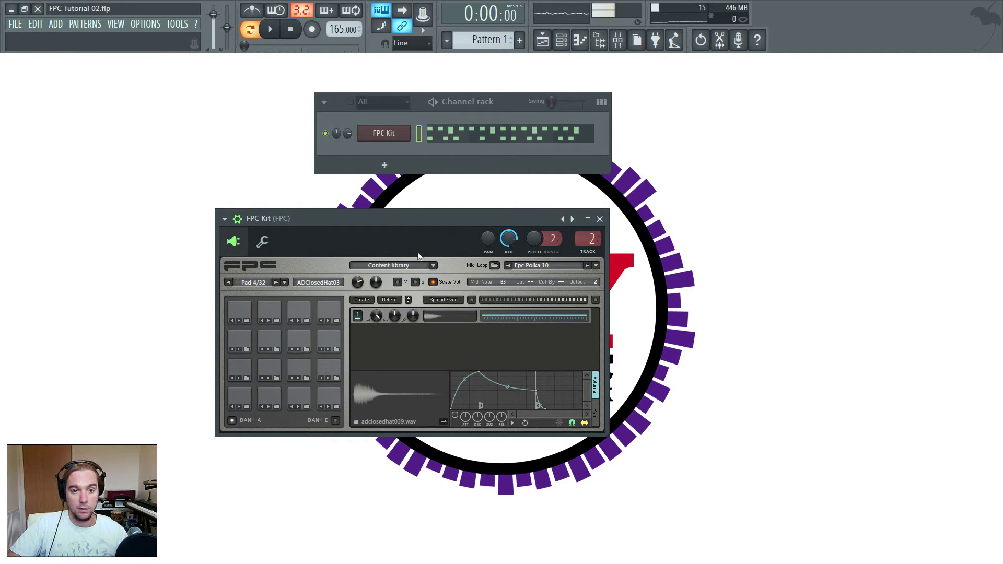
pyautogui.moveTo(420, 221); pyautogui.dragTo(421, 221)
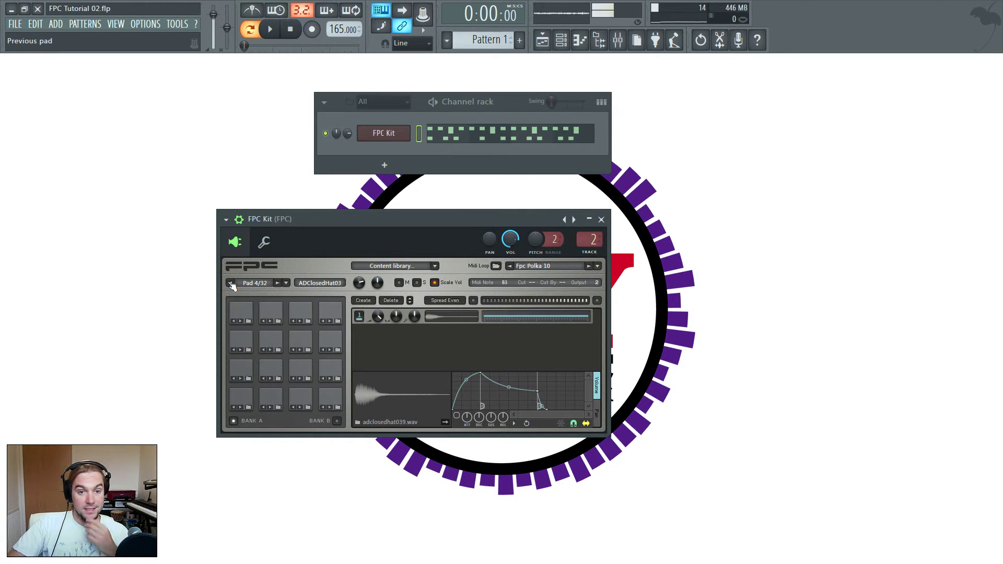
pyautogui.click(237, 400)
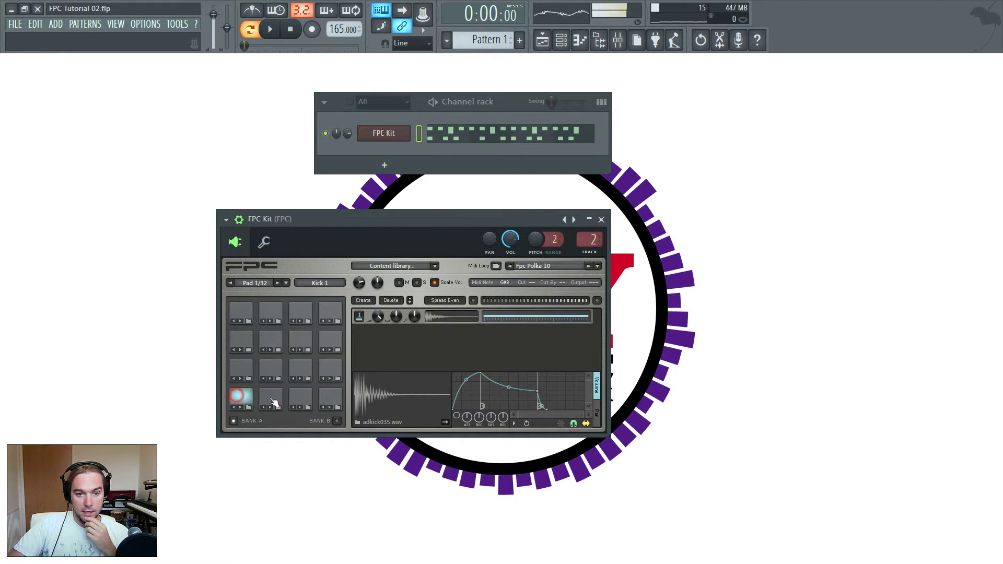
pyautogui.click(270, 370)
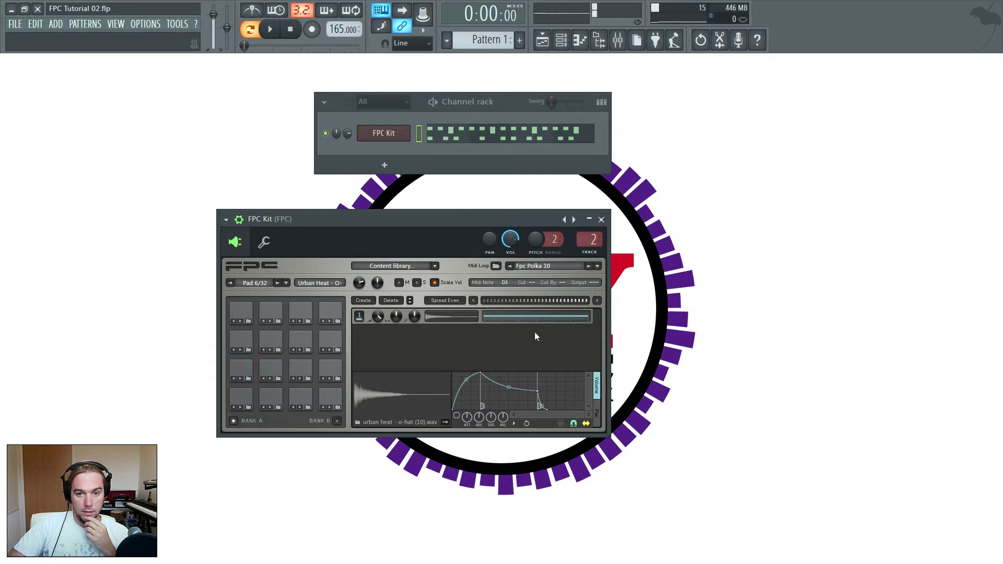
pyautogui.click(230, 283)
pyautogui.click(277, 282)
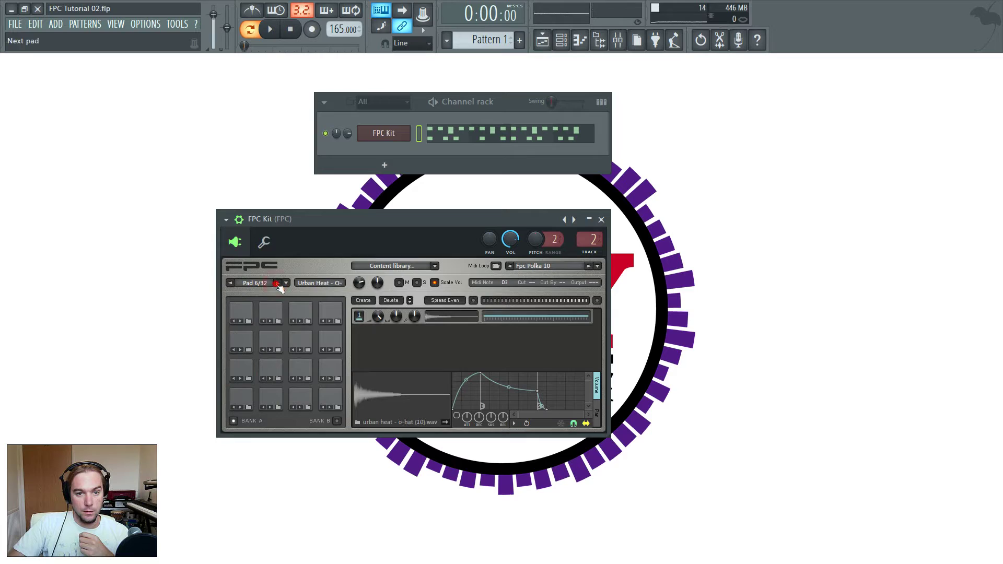
pyautogui.click(277, 283)
pyautogui.click(277, 282)
pyautogui.click(277, 282)
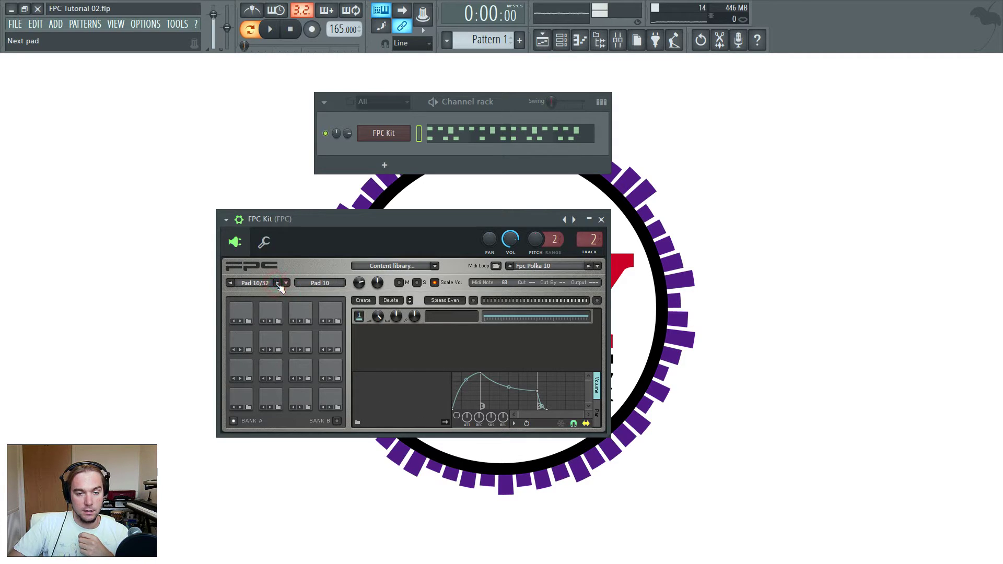
pyautogui.click(278, 283)
pyautogui.click(278, 283)
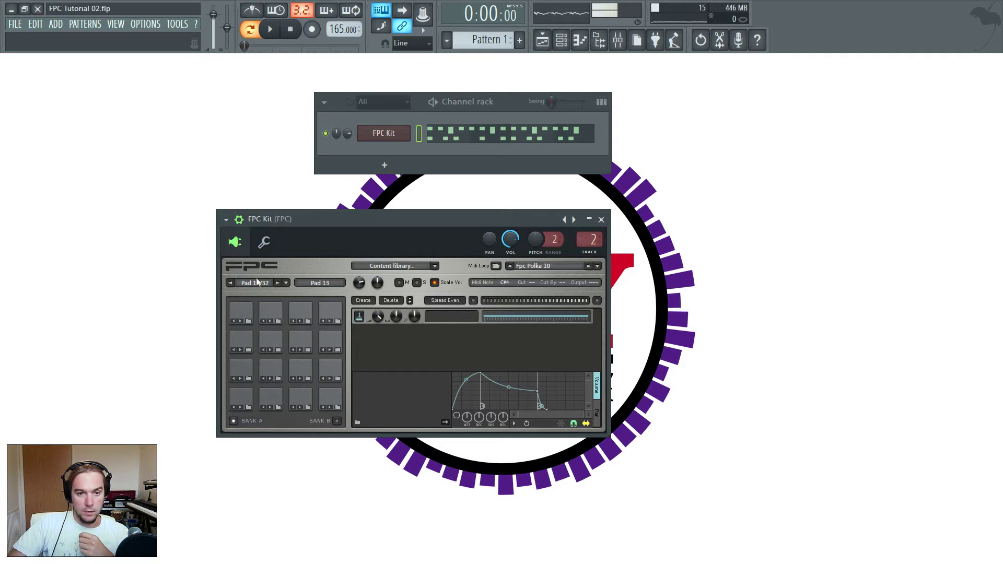
pyautogui.scroll(4, 261, 283)
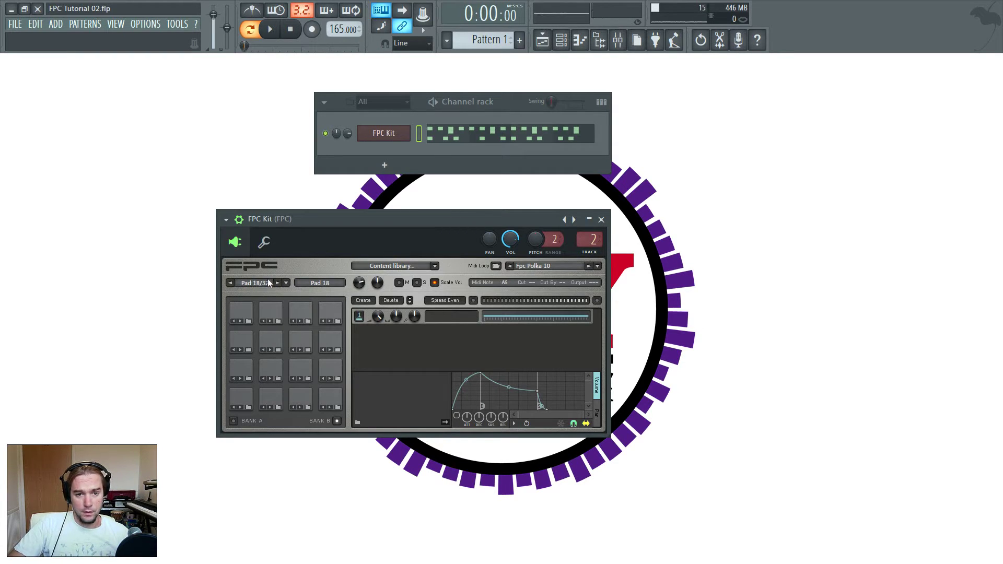
pyautogui.scroll(-16, 261, 282)
pyautogui.scroll(-4, 260, 283)
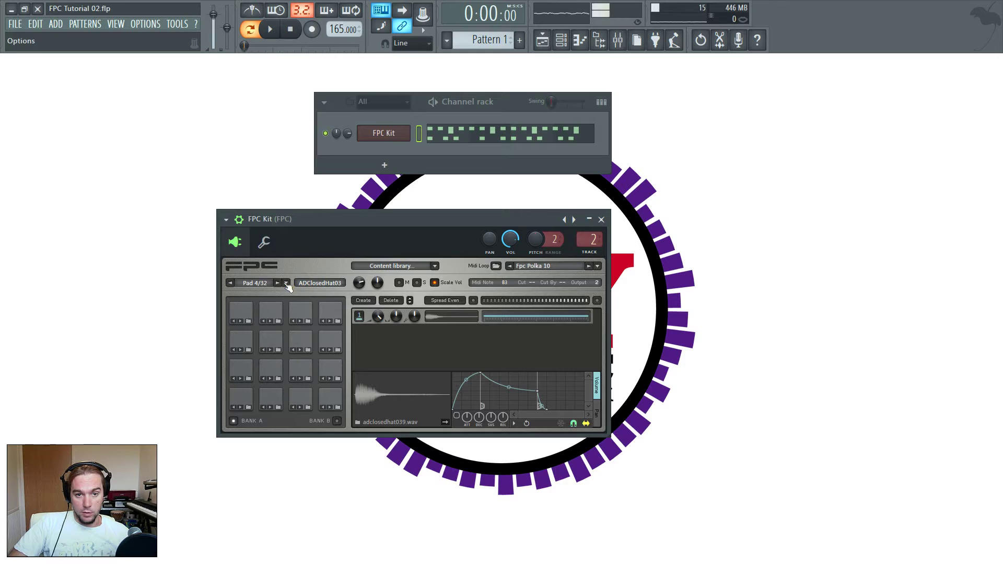
# - Select pad '1. Kick 1' from the Bank A pad list in the FPC Kit
pyautogui.click(256, 282)
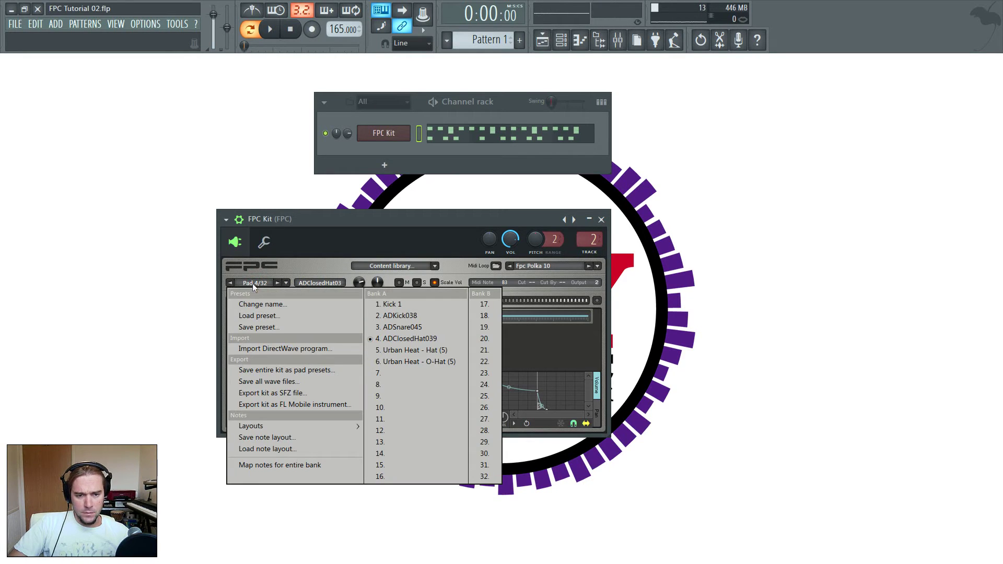
pyautogui.click(253, 283)
pyautogui.click(287, 282)
pyautogui.click(287, 282)
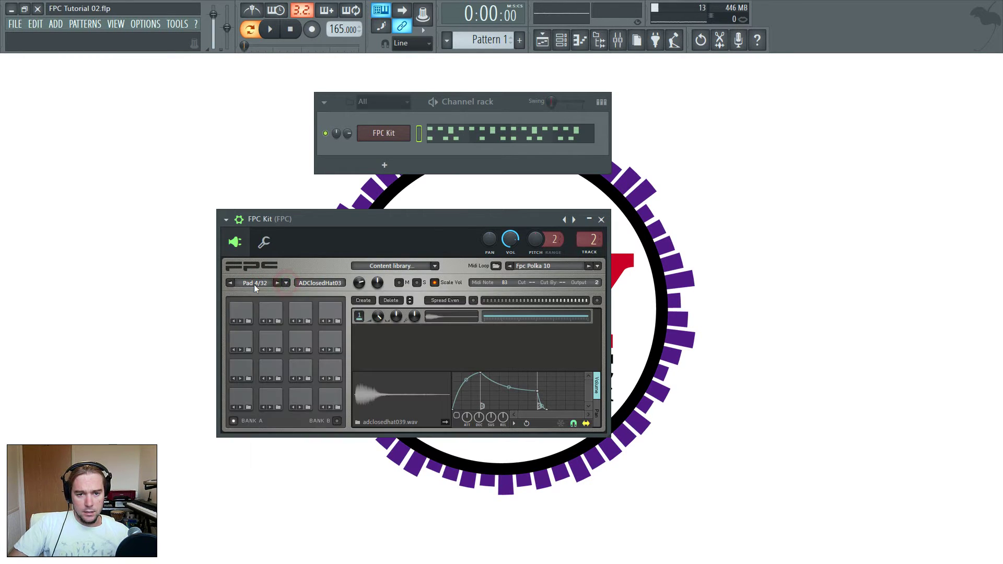
pyautogui.click(254, 283)
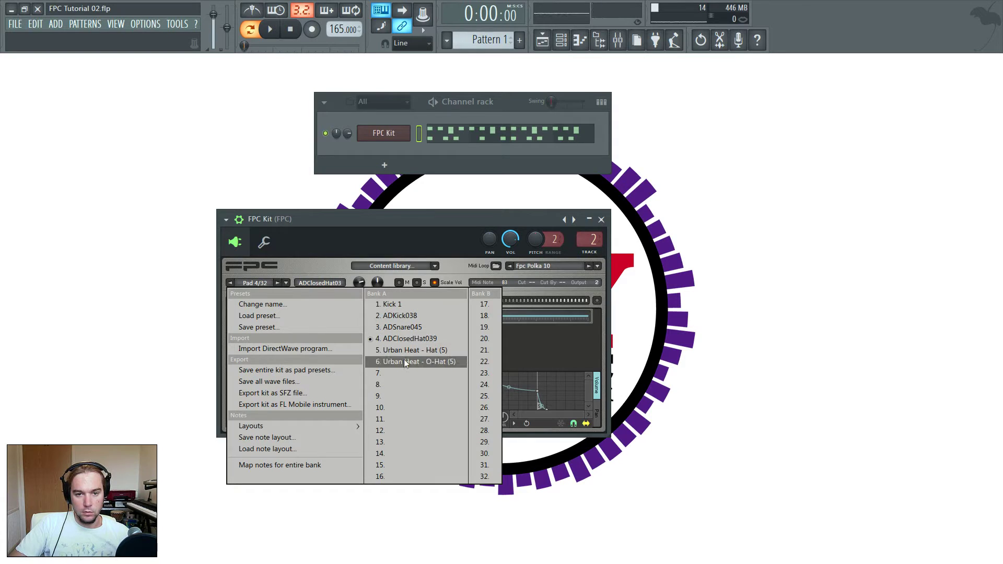
pyautogui.click(391, 305)
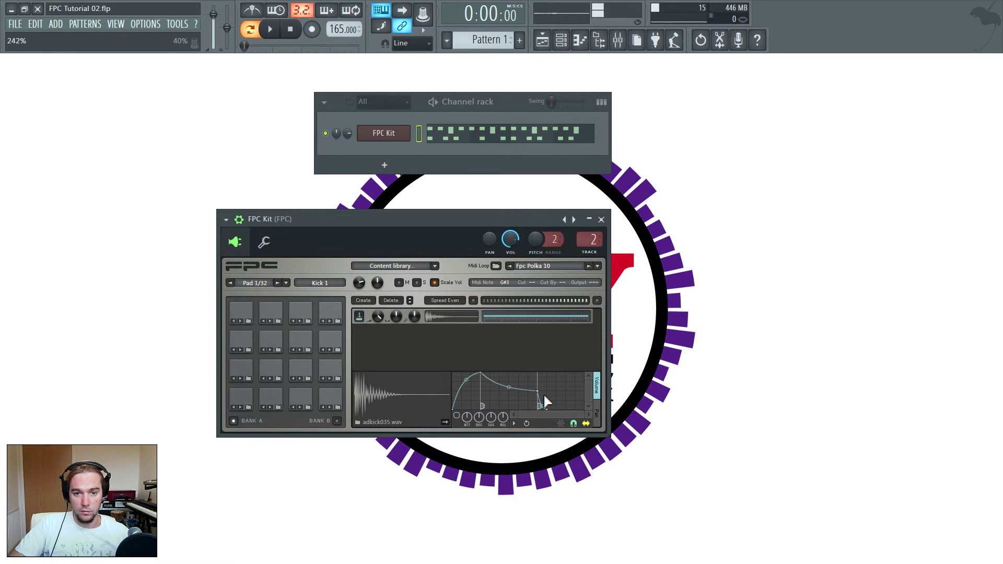
# - Rename FPC pad 2 from ADKick038 to 'Kick 2'
pyautogui.click(321, 282)
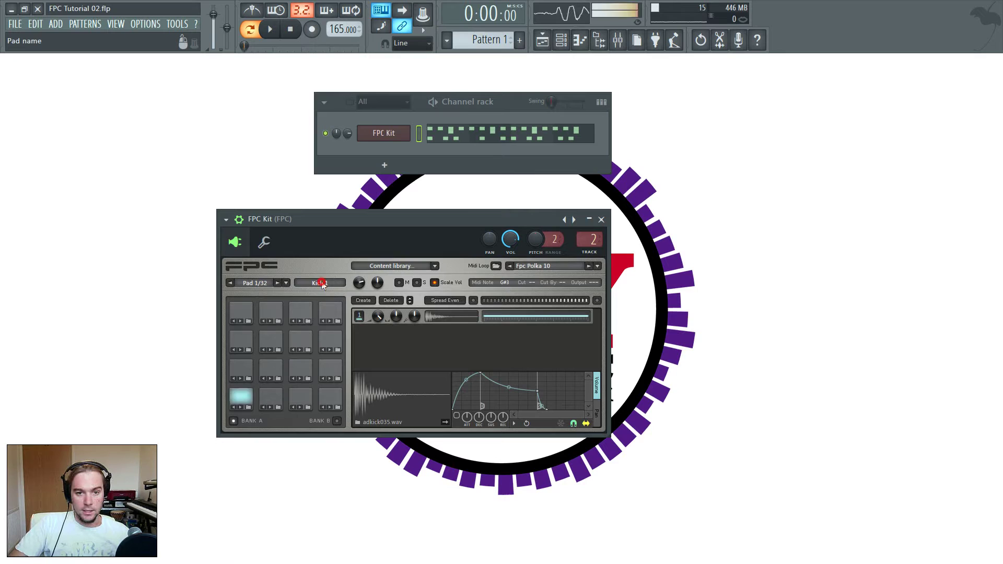
pyautogui.click(322, 281)
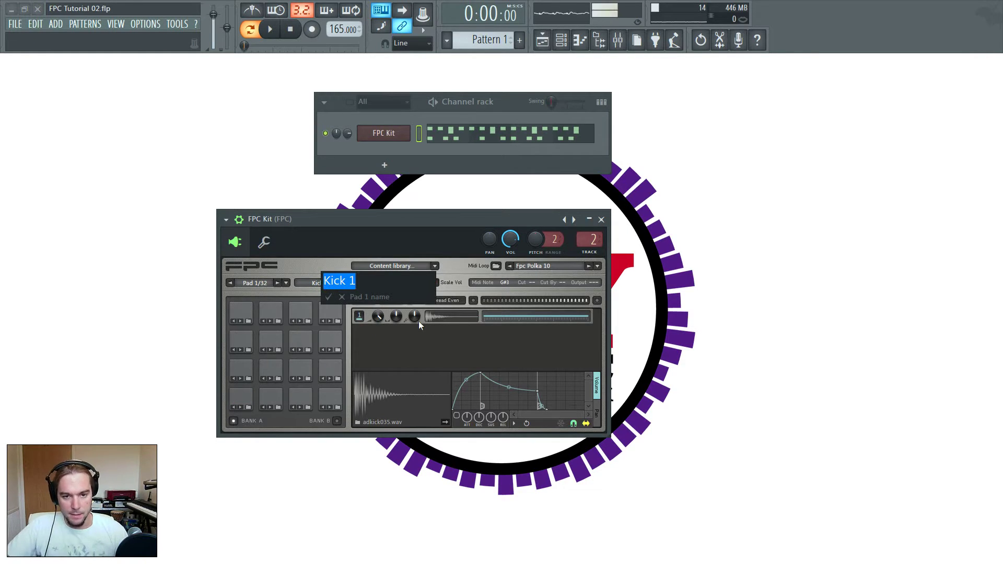
pyautogui.press('Escape')
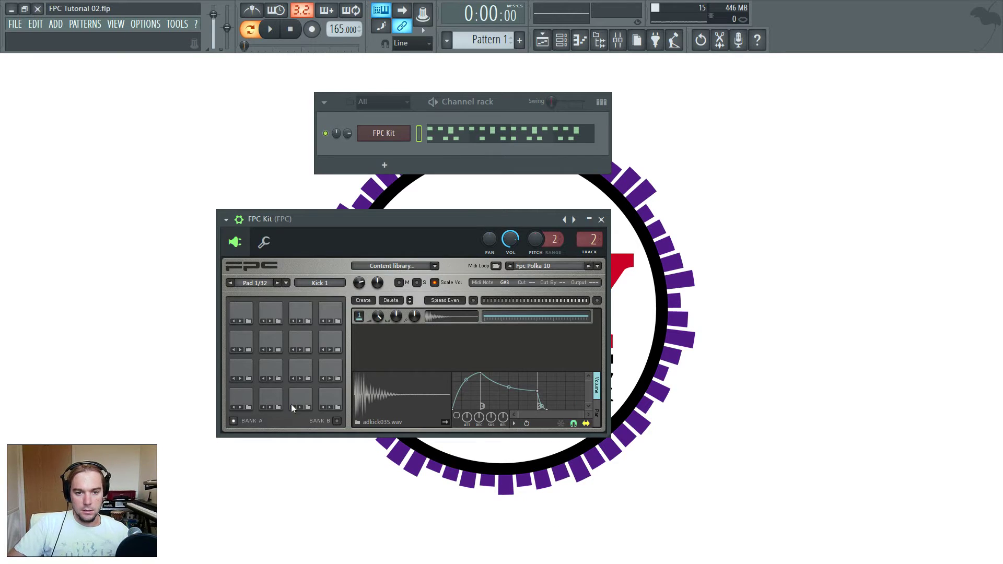
pyautogui.click(269, 397)
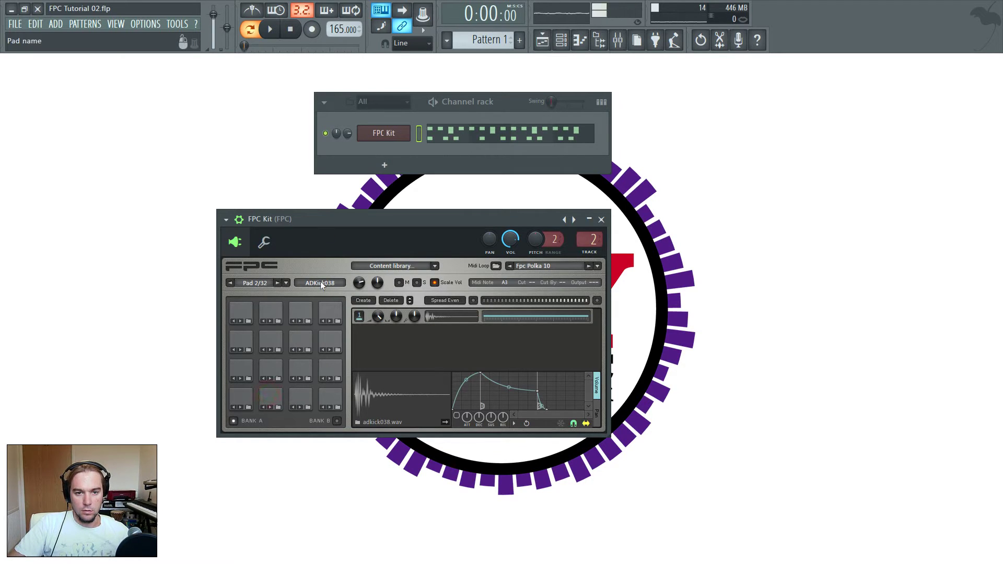
pyautogui.click(334, 280)
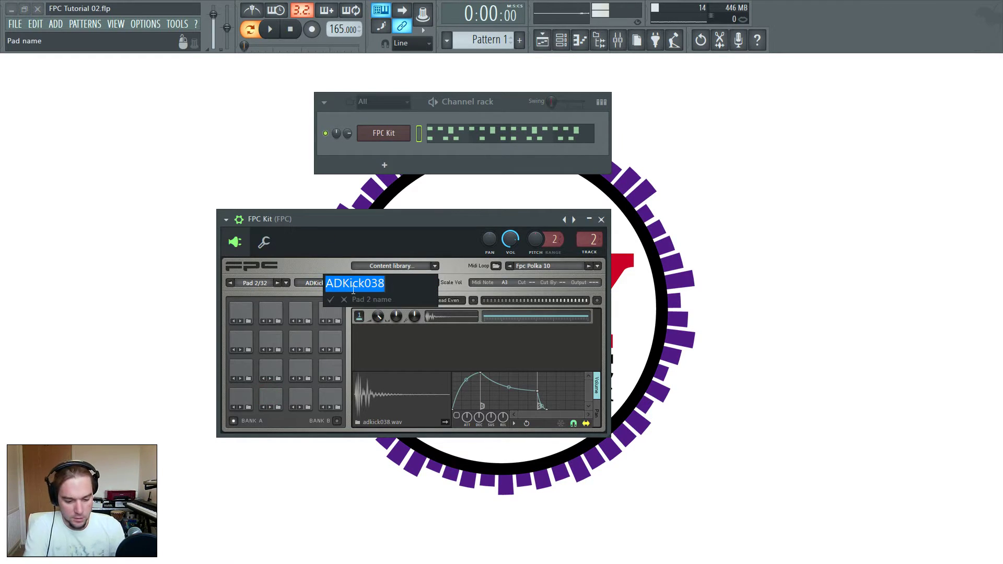
pyautogui.write('Kick 2')
pyautogui.press('Return')
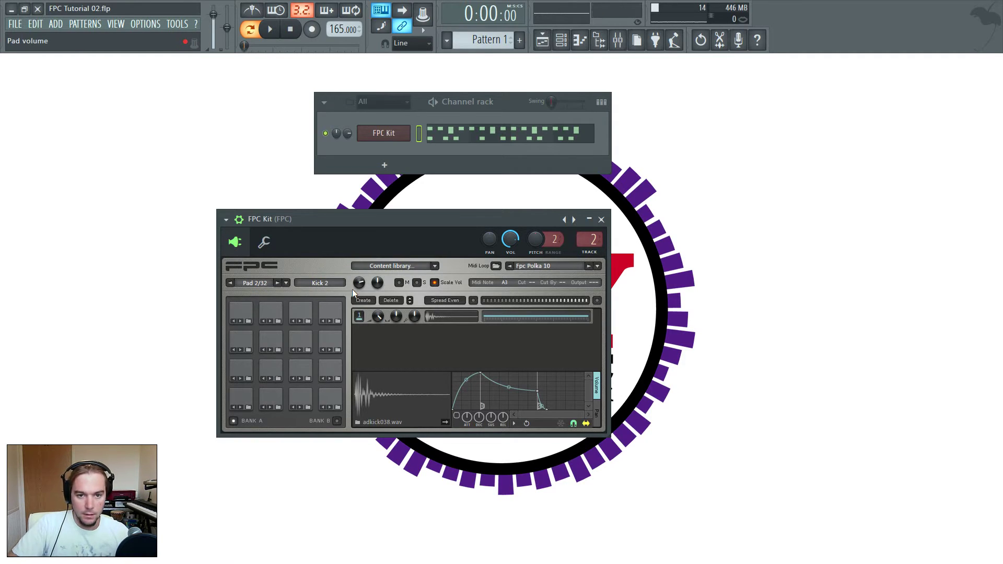
pyautogui.click(465, 140)
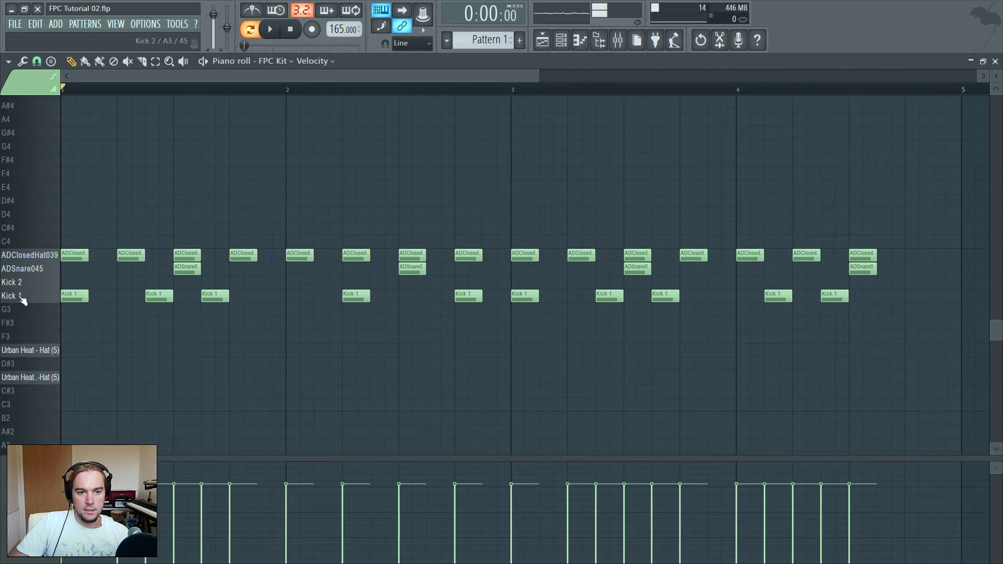
pyautogui.click(41, 282)
pyautogui.click(45, 255)
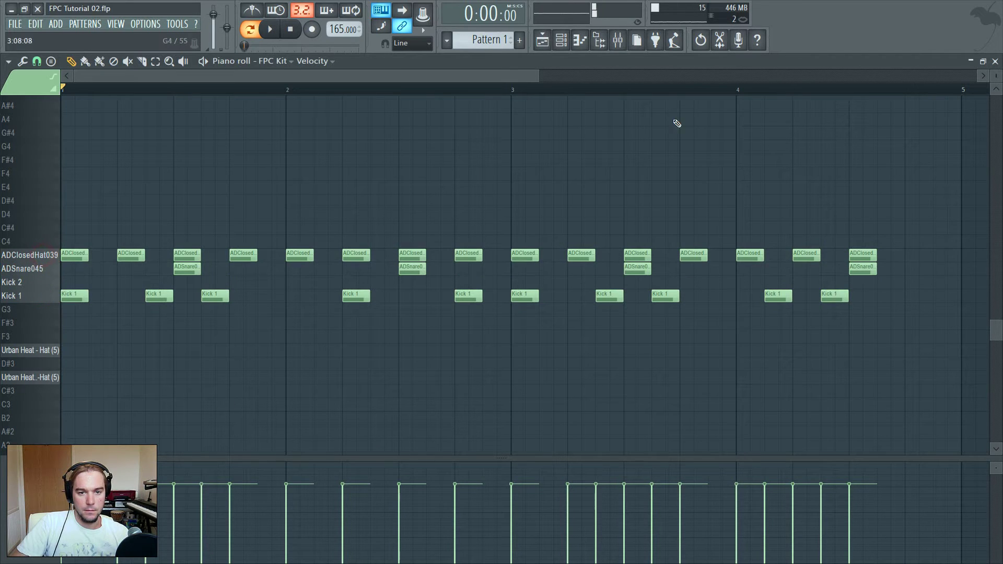
pyautogui.click(995, 62)
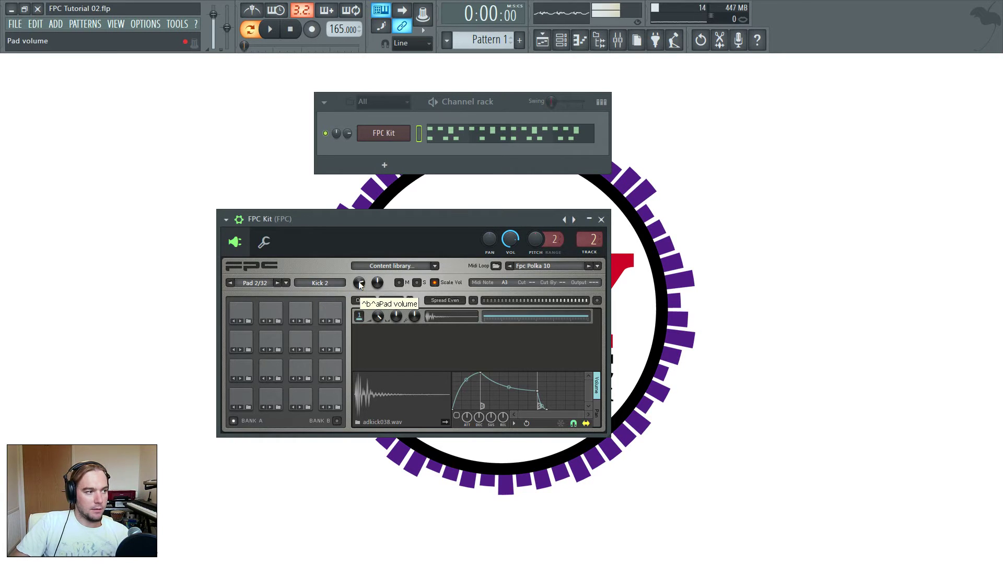
# - On pad 1 (Kick 1), reset the pad pan to default and lower the pad volume slightly
pyautogui.click(242, 401)
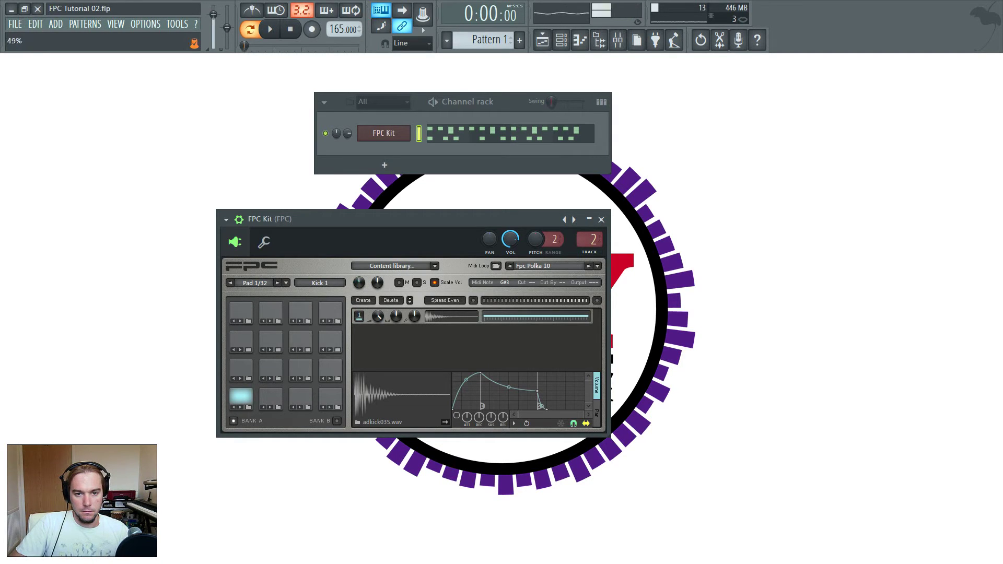
pyautogui.rightClick(359, 283)
pyautogui.click(374, 288)
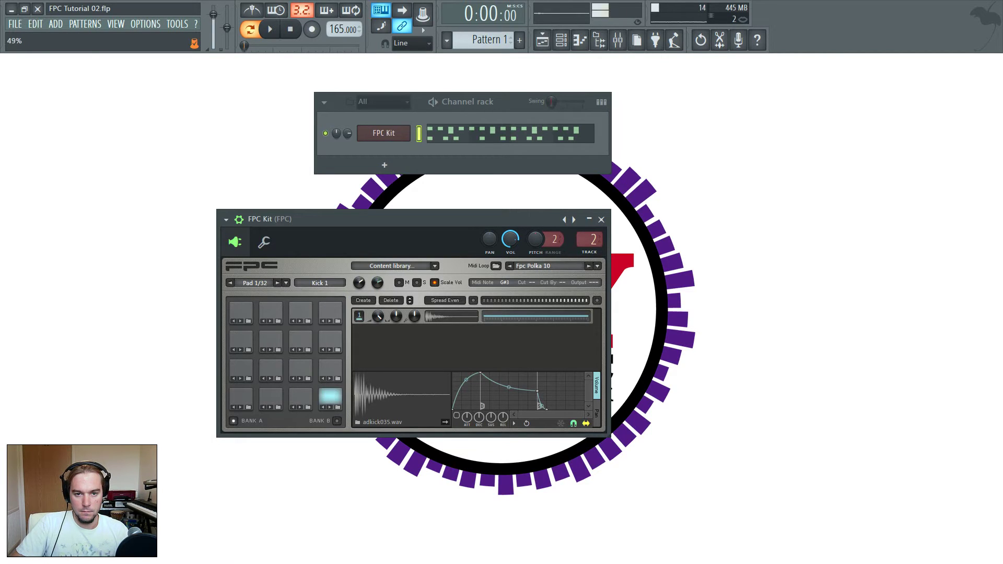
pyautogui.moveTo(378, 282); pyautogui.dragTo(377, 285)
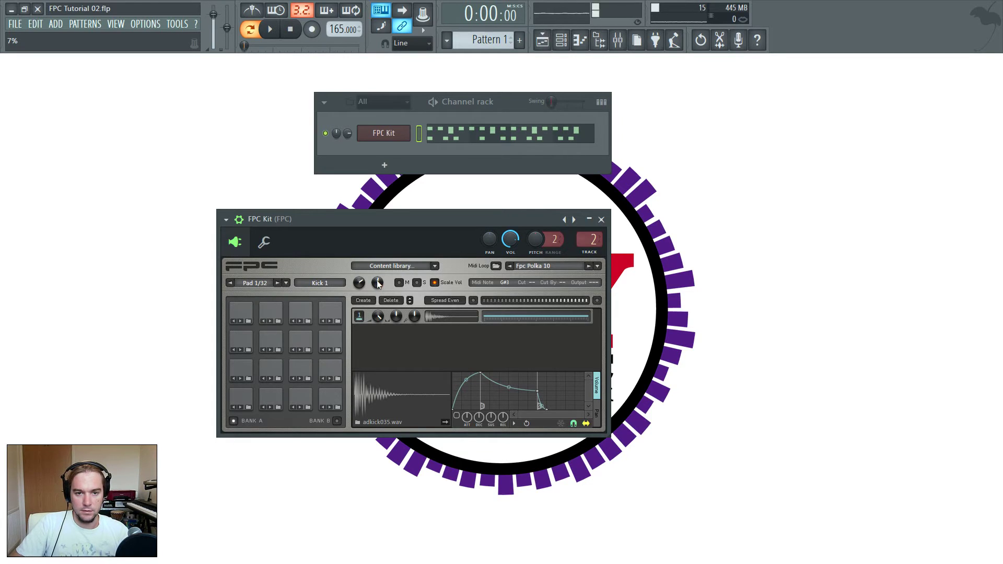
# - Tweak the Kick 1 pad level, then reset it to its default
pyautogui.moveTo(377, 283); pyautogui.dragTo(377, 309)
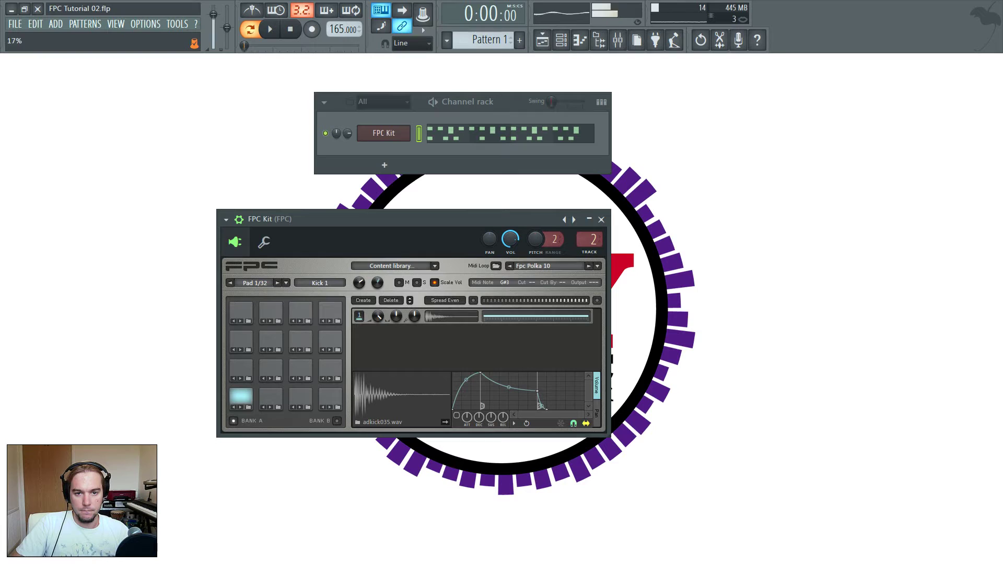
pyautogui.rightClick(378, 283)
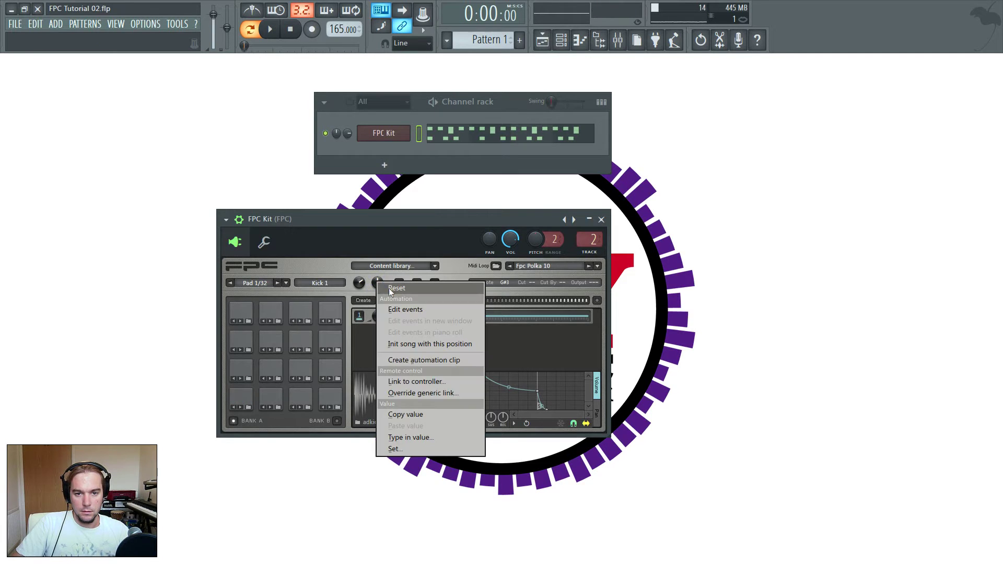
pyautogui.click(387, 287)
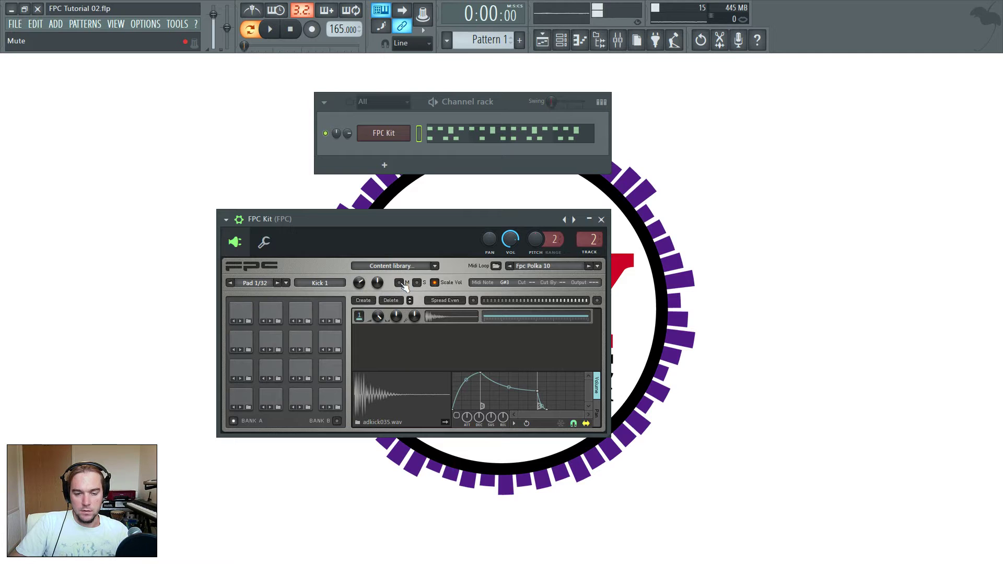
# - Mute the Kick 1 pad and play Pattern 1 back without it
pyautogui.click(246, 398)
pyautogui.click(398, 283)
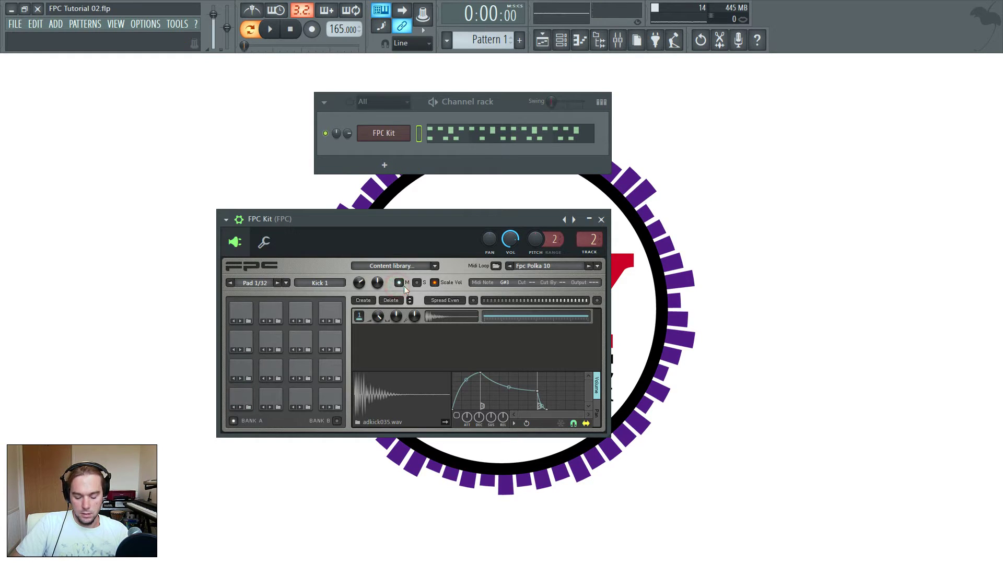
pyautogui.click(270, 29)
pyautogui.click(290, 29)
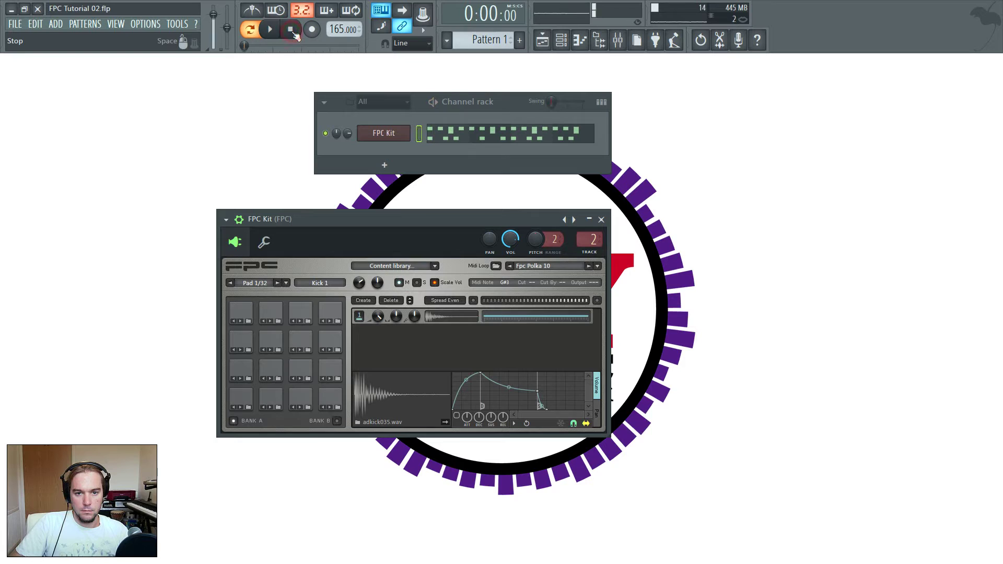
pyautogui.click(271, 29)
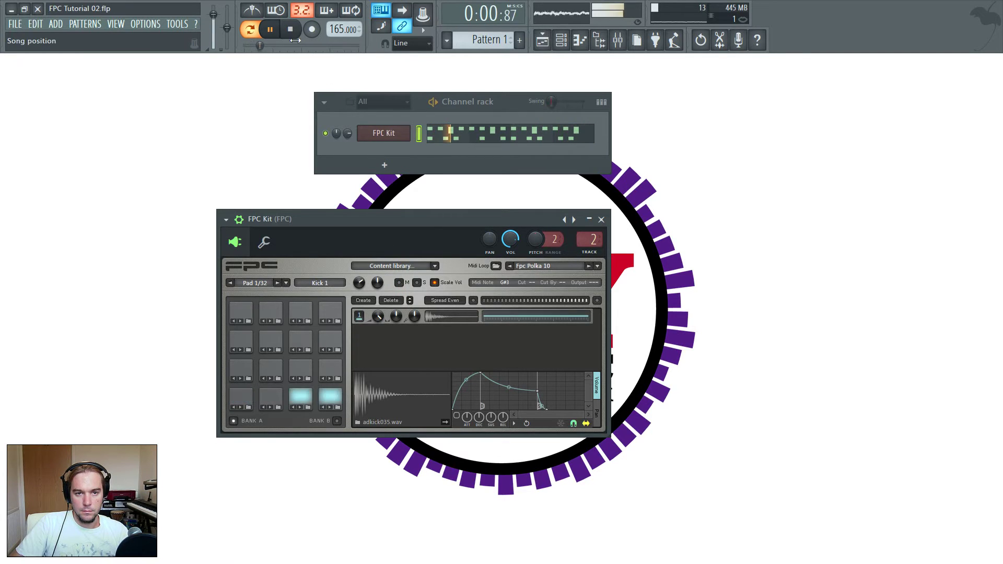
# - Restart playback, solo Kick 1 briefly and unsolo it, then stop playback
pyautogui.press('space')
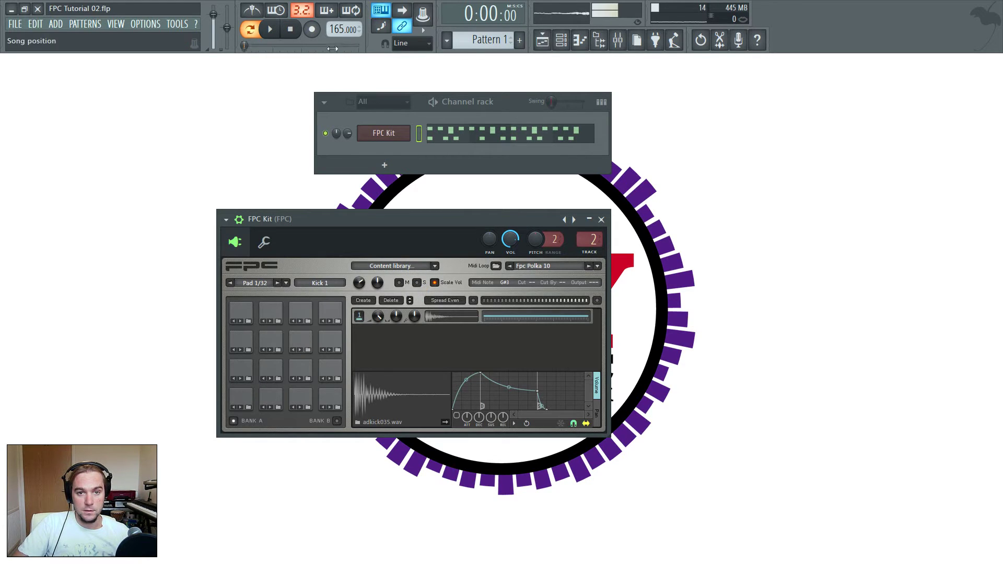
pyautogui.press('space')
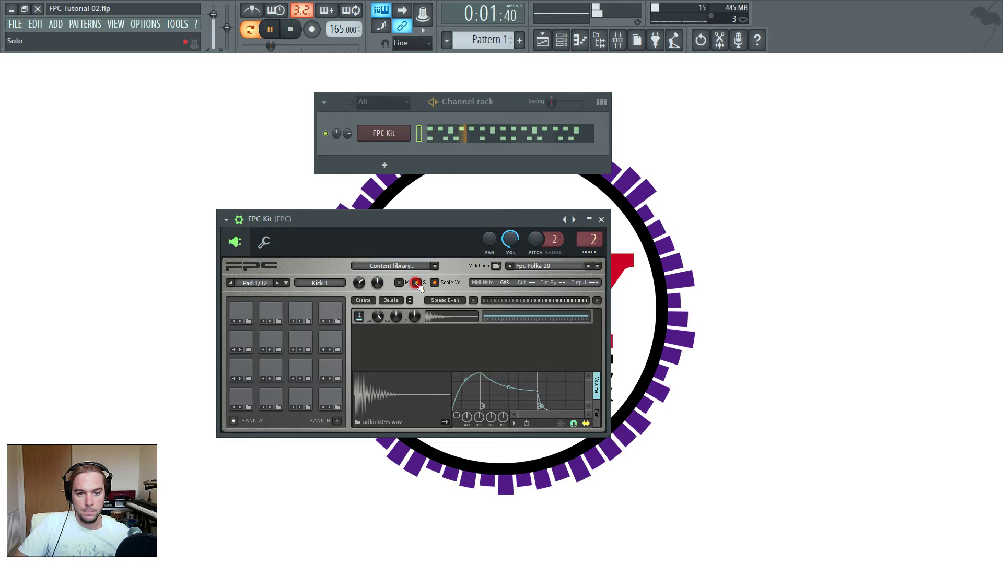
pyautogui.click(418, 283)
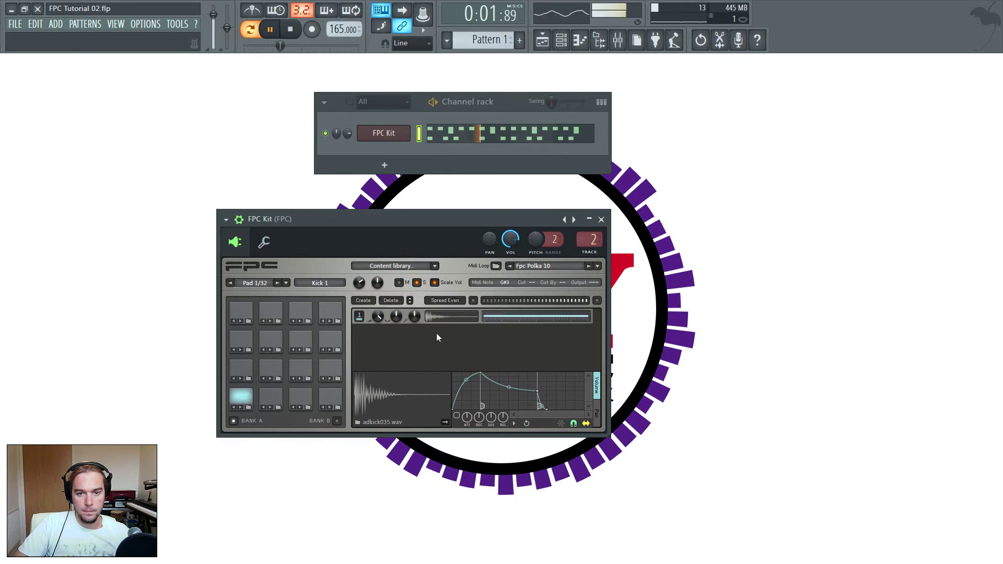
pyautogui.click(418, 283)
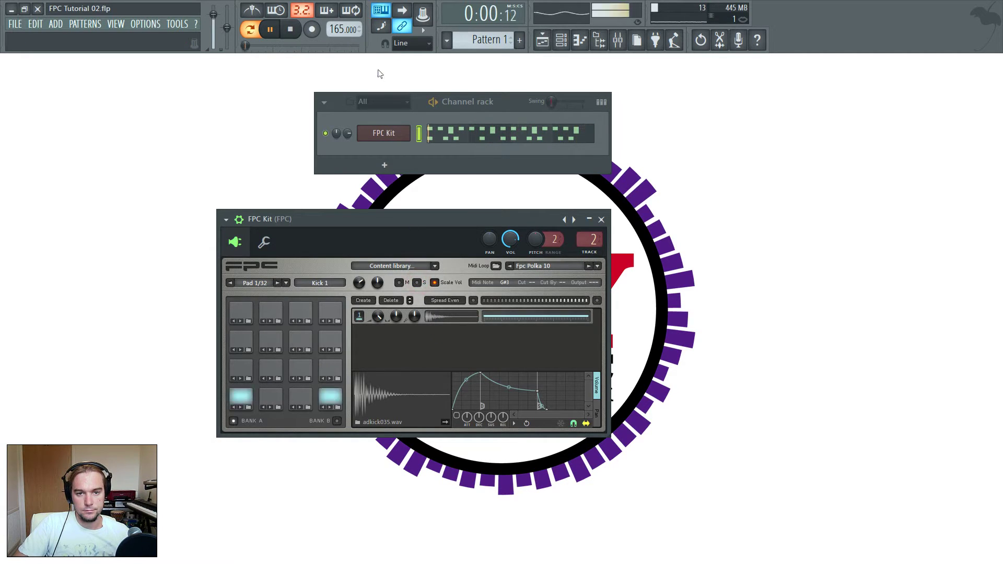
pyautogui.click(297, 30)
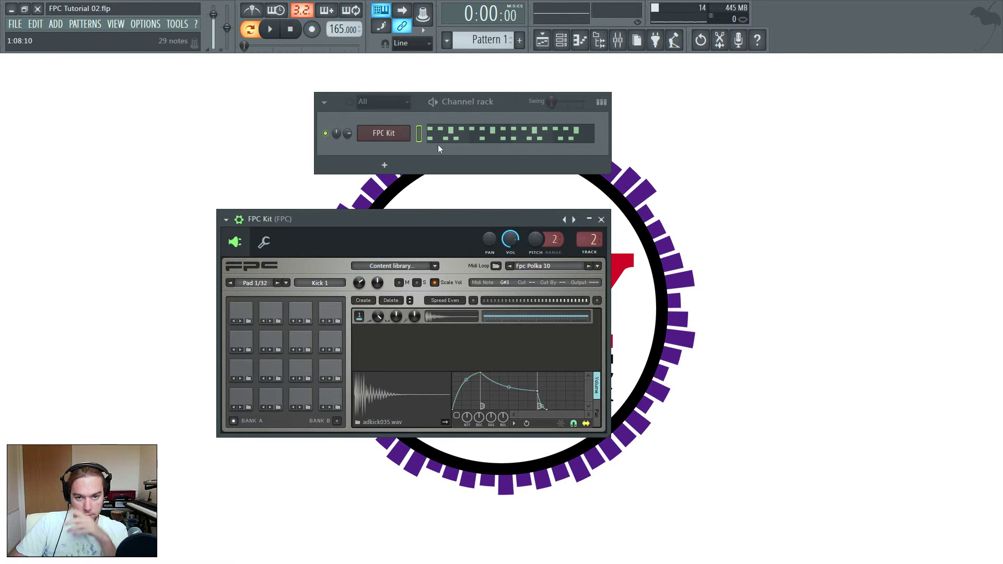
# - In the FPC Kit piano roll (F7), move the first Kick 1 note to G3 and add one near bar 5
pyautogui.press('F7')
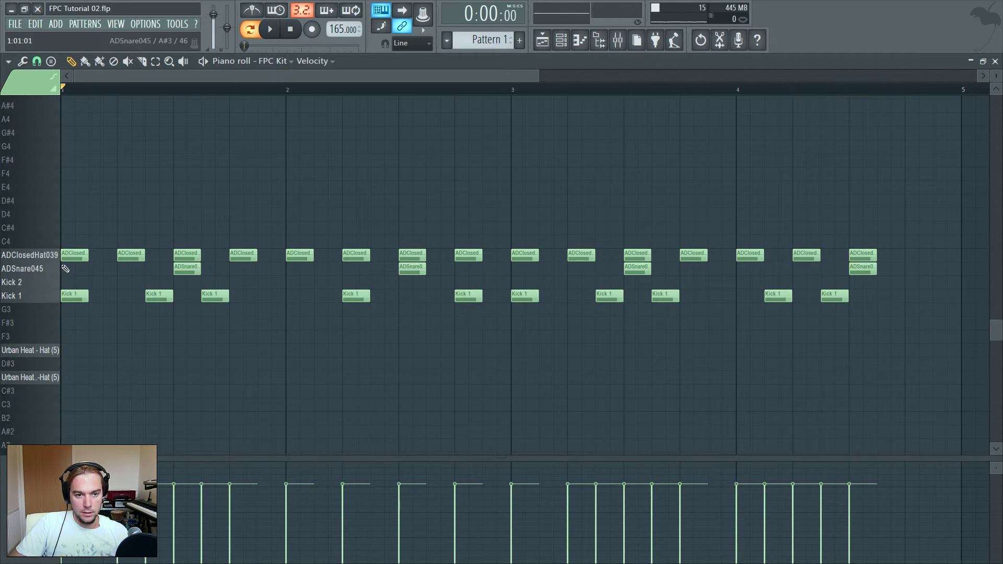
pyautogui.doubleClick(75, 296)
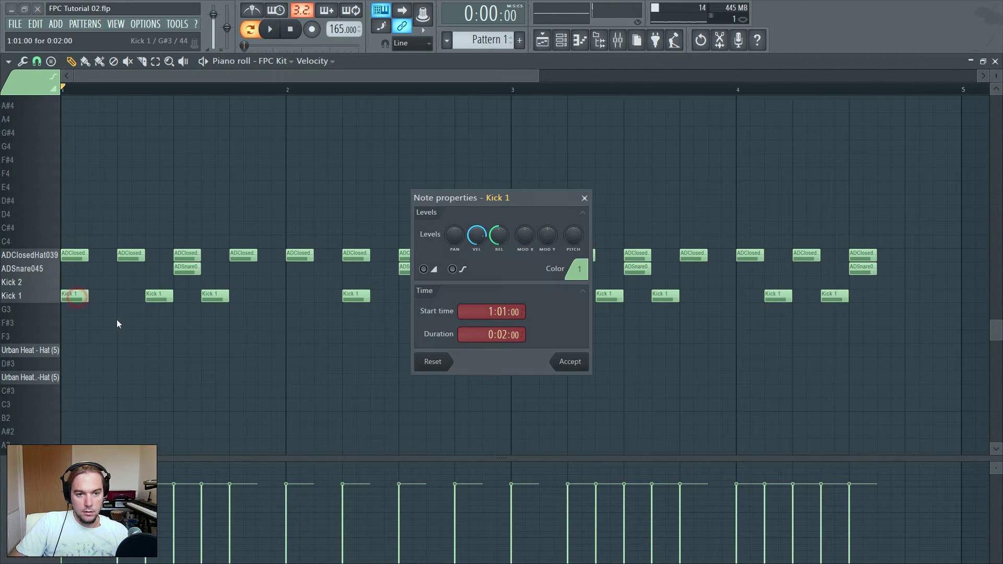
pyautogui.click(585, 198)
pyautogui.moveTo(75, 291); pyautogui.dragTo(32, 296)
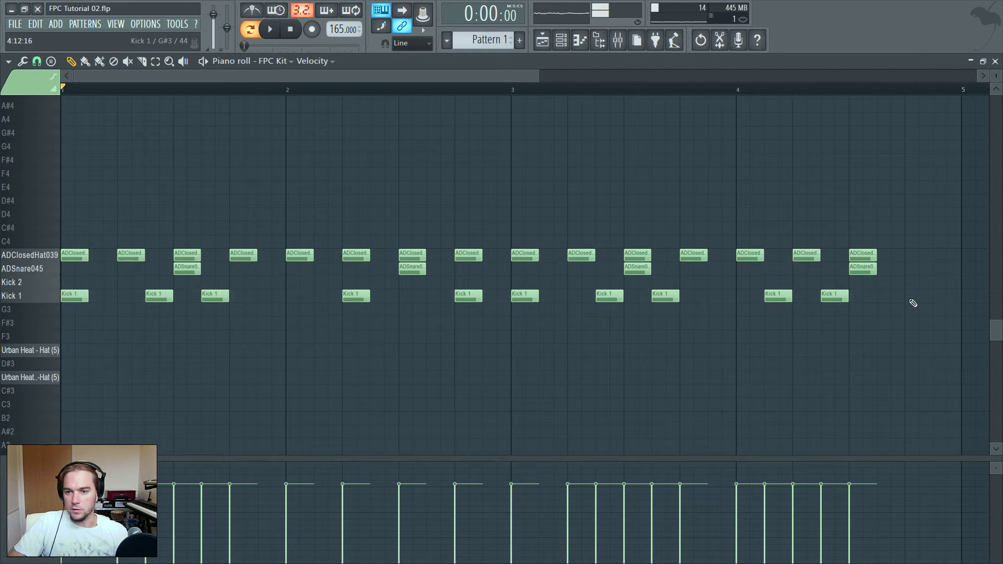
pyautogui.hscroll(2, 800, 314)
pyautogui.click(860, 290)
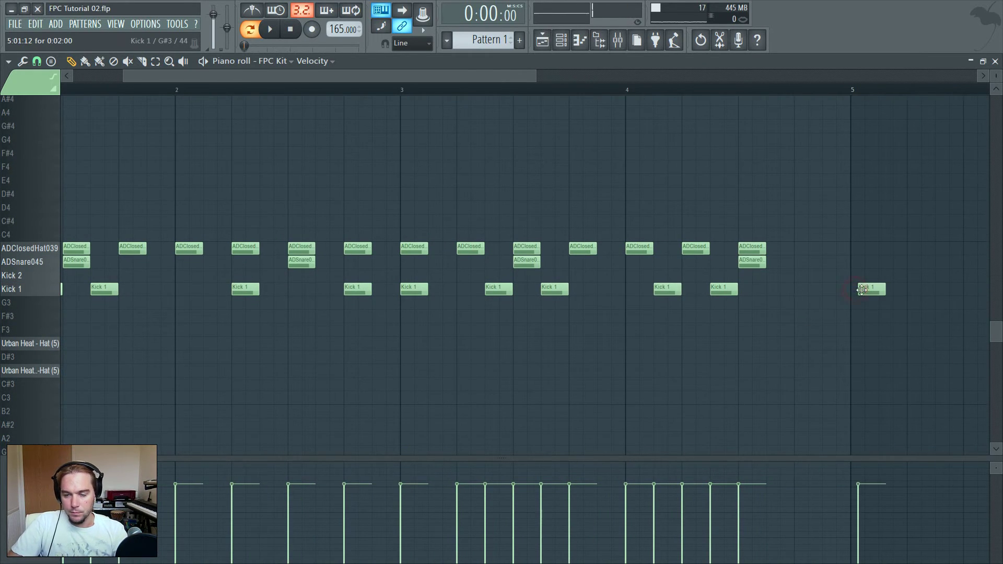
pyautogui.moveTo(865, 292); pyautogui.dragTo(865, 292)
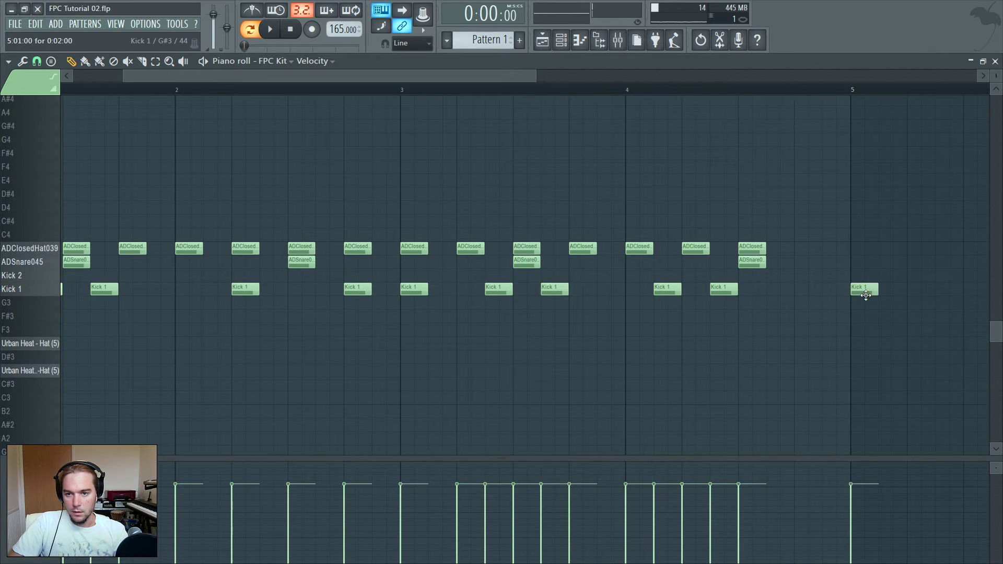
pyautogui.doubleClick(864, 291)
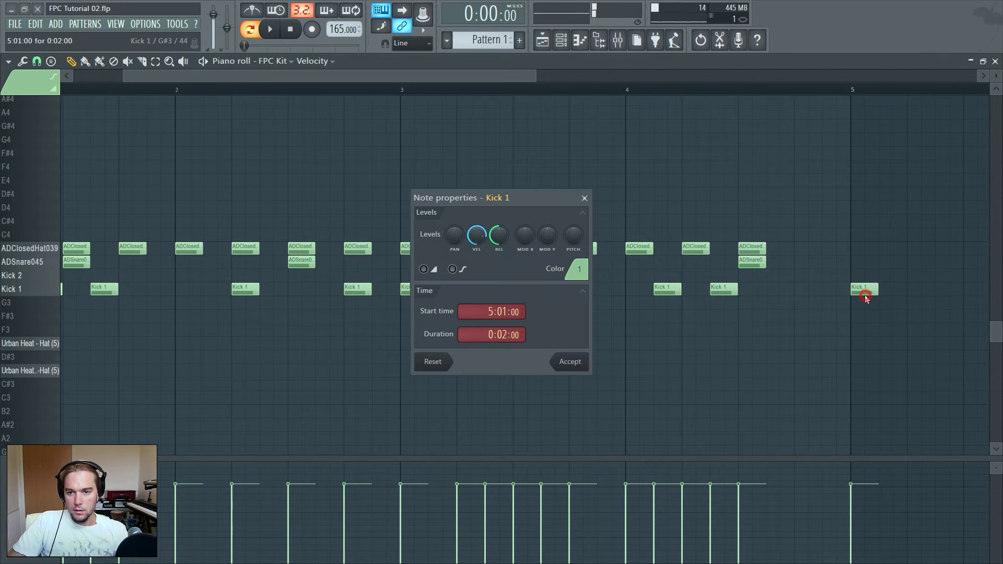
pyautogui.click(584, 198)
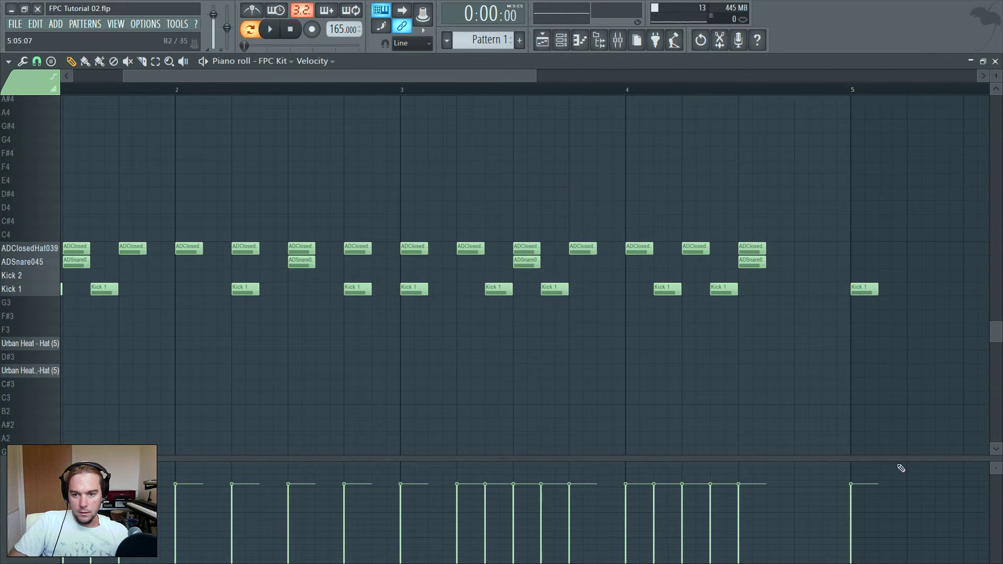
# - Delete the last Kick 1 note near bar 5 and close the piano roll
pyautogui.click(858, 538)
pyautogui.doubleClick(869, 289)
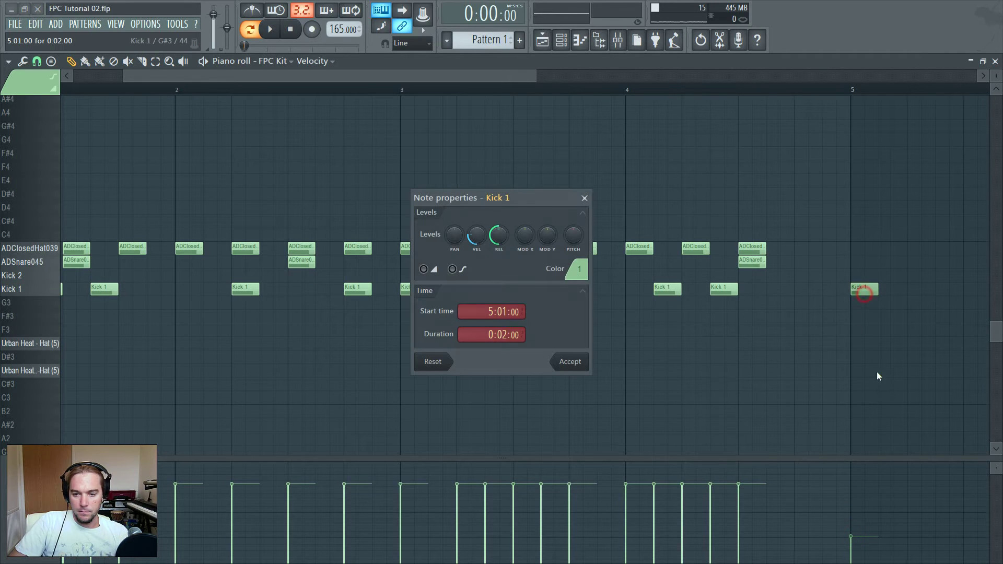
pyautogui.click(850, 487)
pyautogui.click(851, 486)
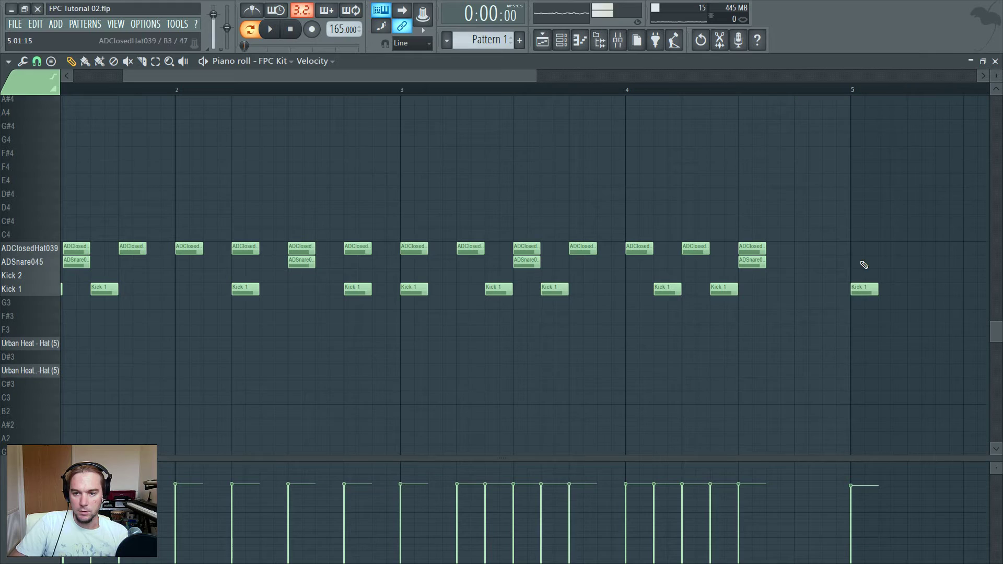
pyautogui.rightClick(864, 293)
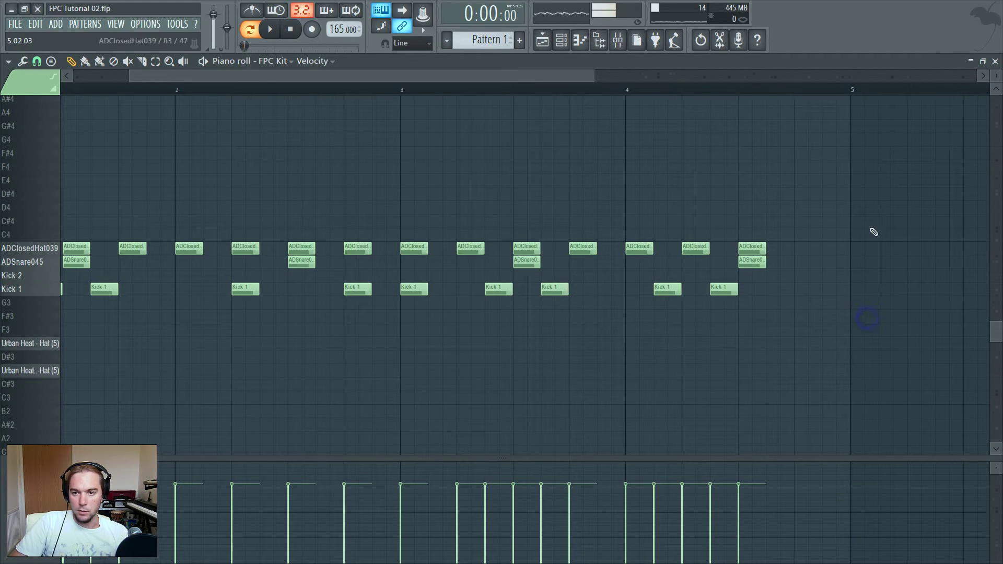
pyautogui.click(996, 61)
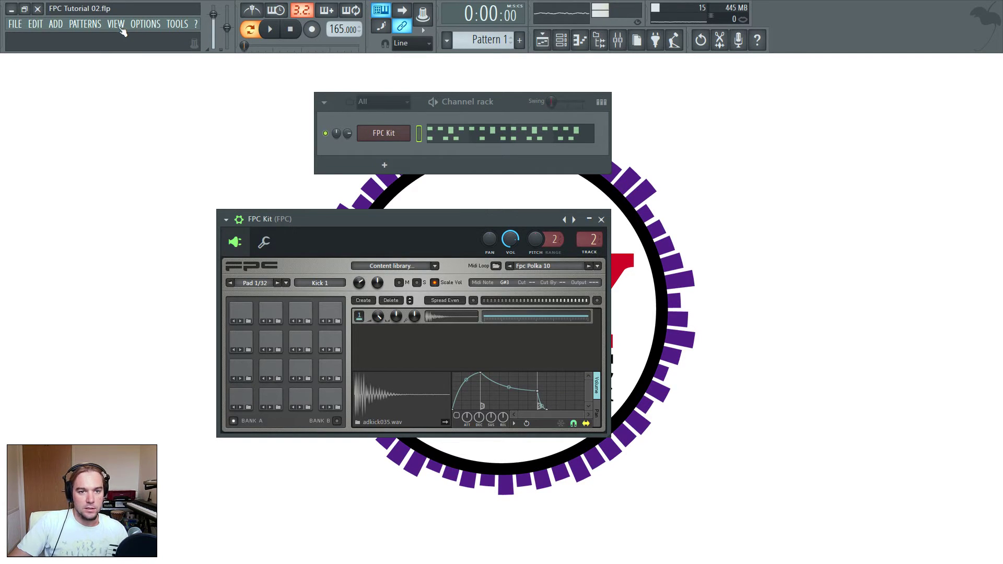
# - In MIDI settings, try linking note-on velocity to Velocity, then restore (none), keeping release at Release
pyautogui.click(144, 26)
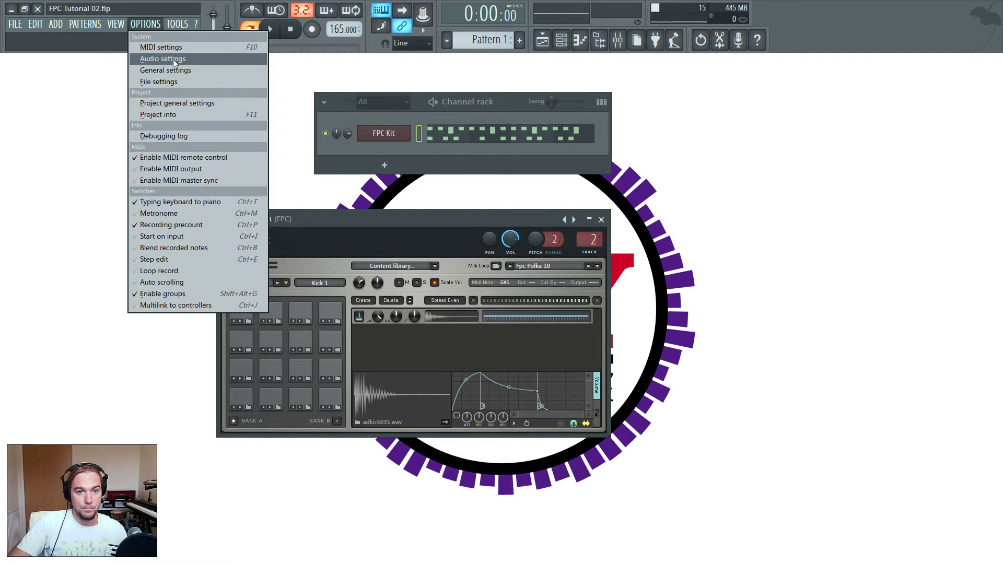
pyautogui.click(172, 49)
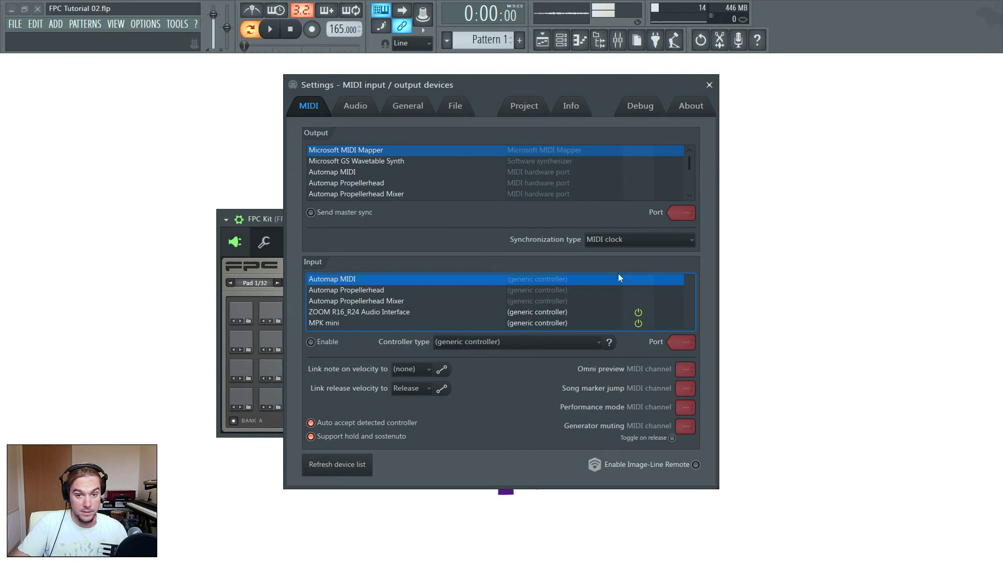
pyautogui.click(424, 370)
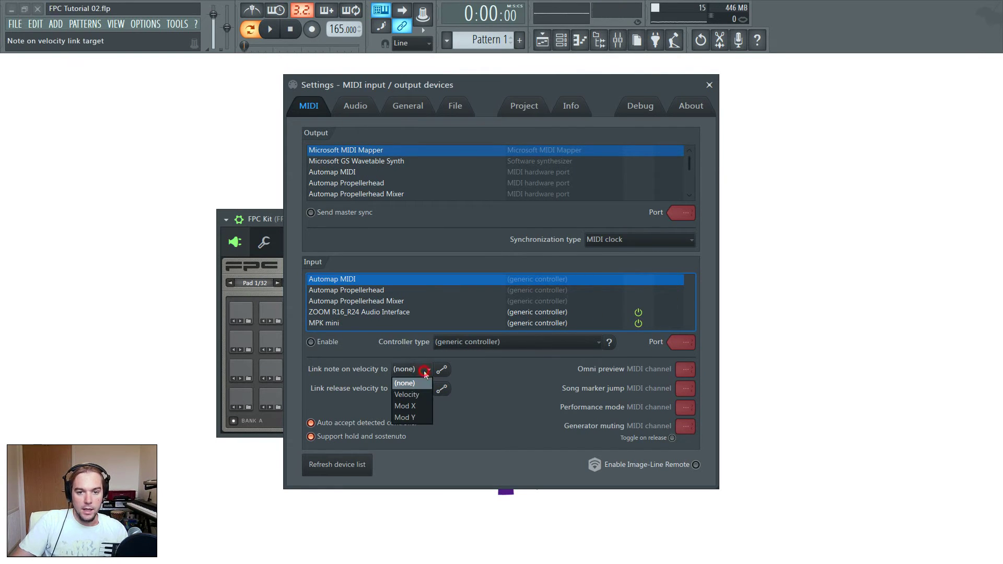
pyautogui.click(408, 395)
pyautogui.click(426, 389)
pyautogui.click(413, 412)
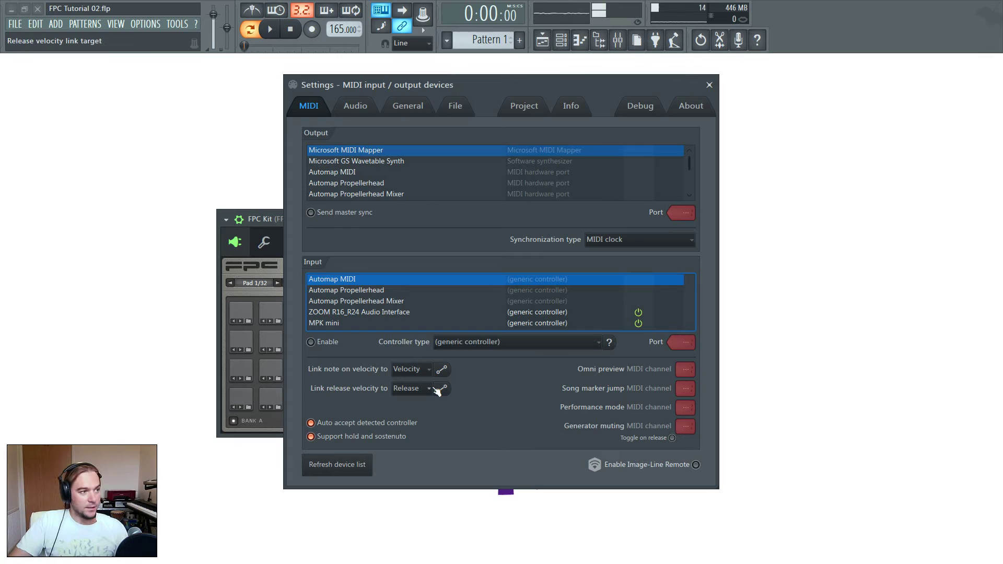
pyautogui.click(428, 369)
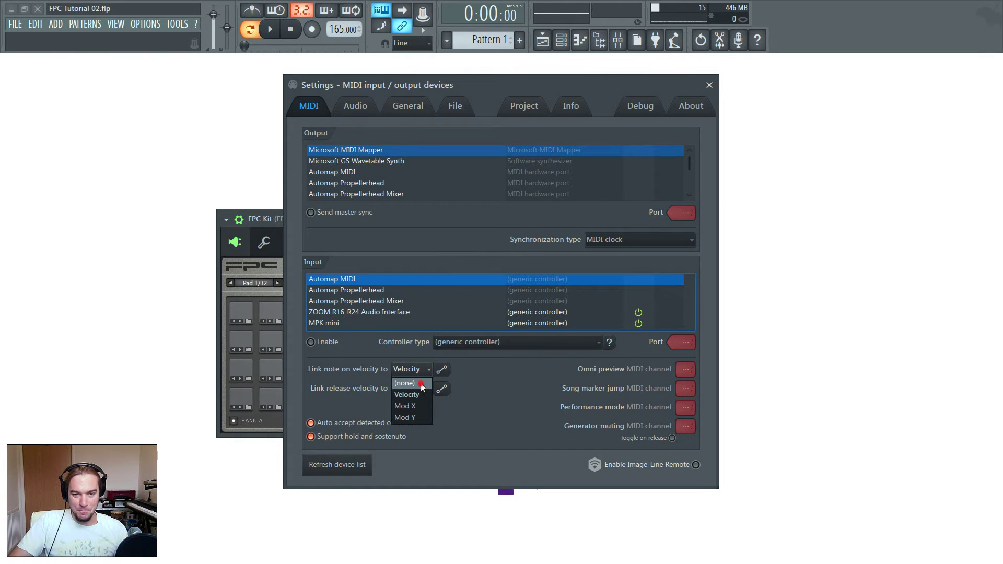
pyautogui.click(418, 369)
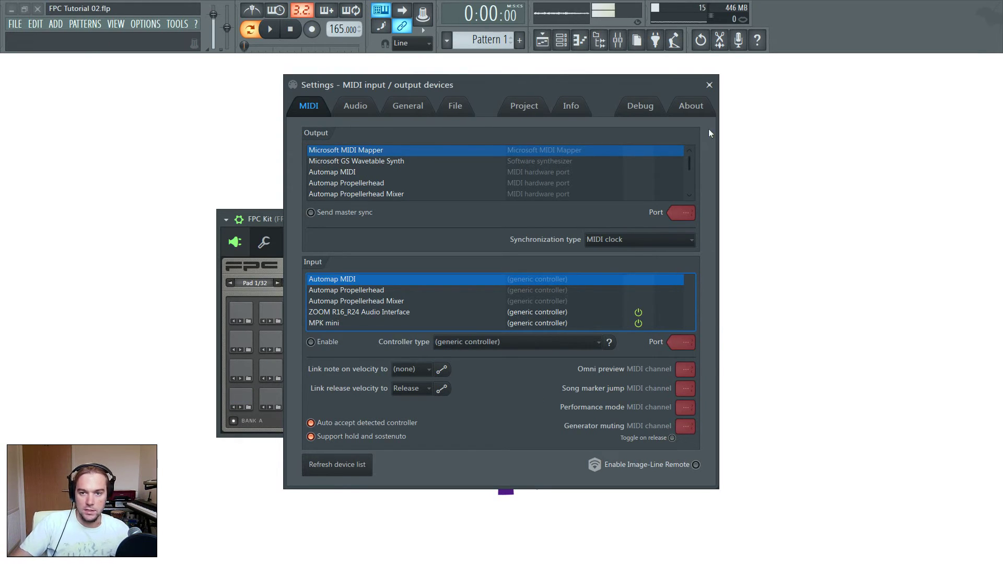
pyautogui.click(709, 85)
# - Move the FPC Kit window down-right and set Kick 1's MIDI note to Learn, keeping G#3
pyautogui.moveTo(476, 217); pyautogui.dragTo(496, 223)
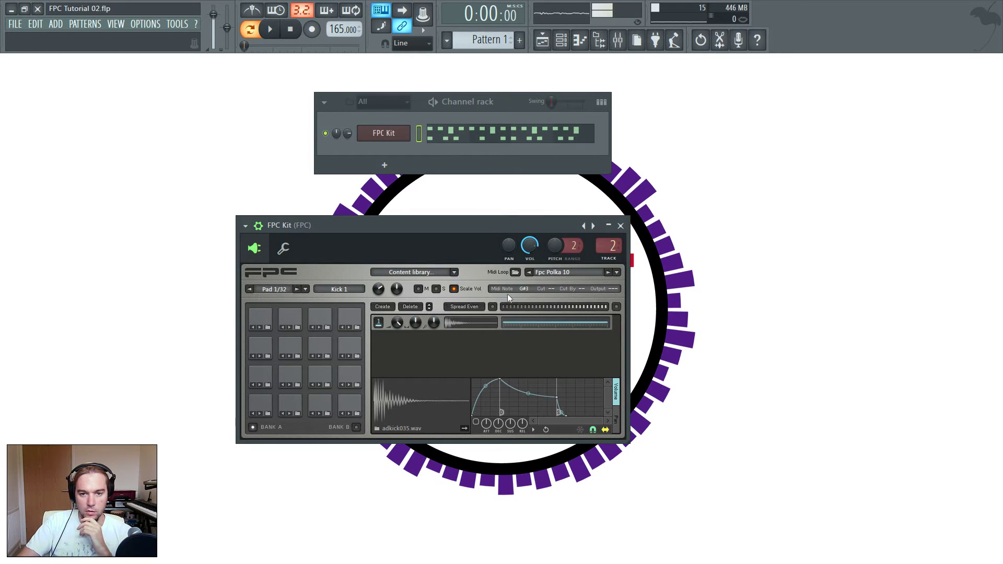
pyautogui.click(524, 289)
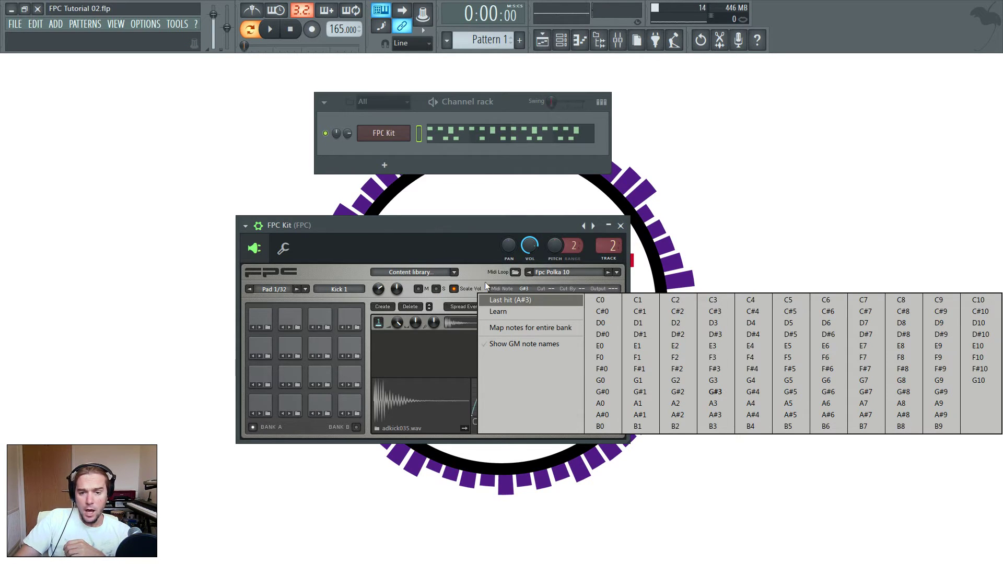
pyautogui.click(520, 312)
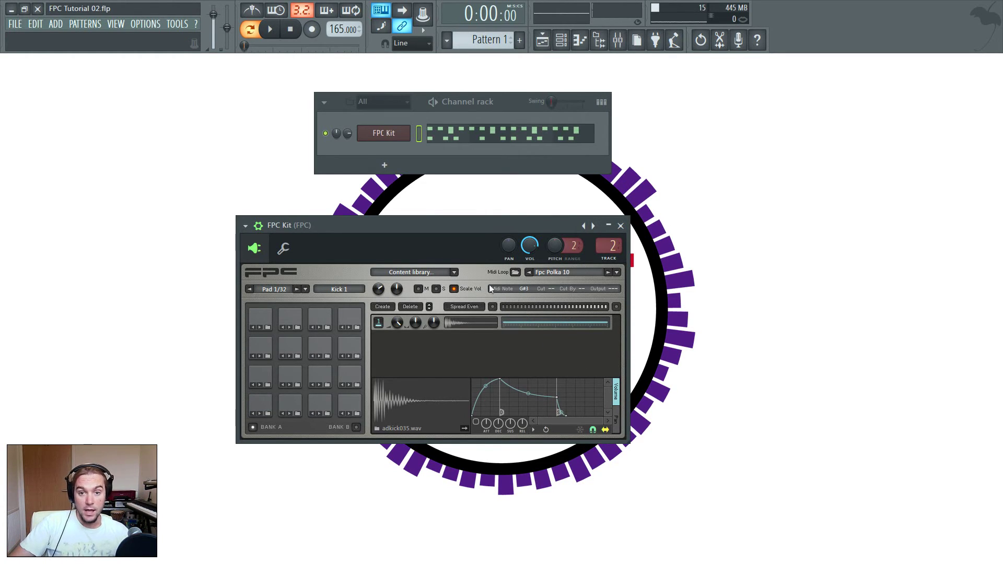
pyautogui.click(524, 289)
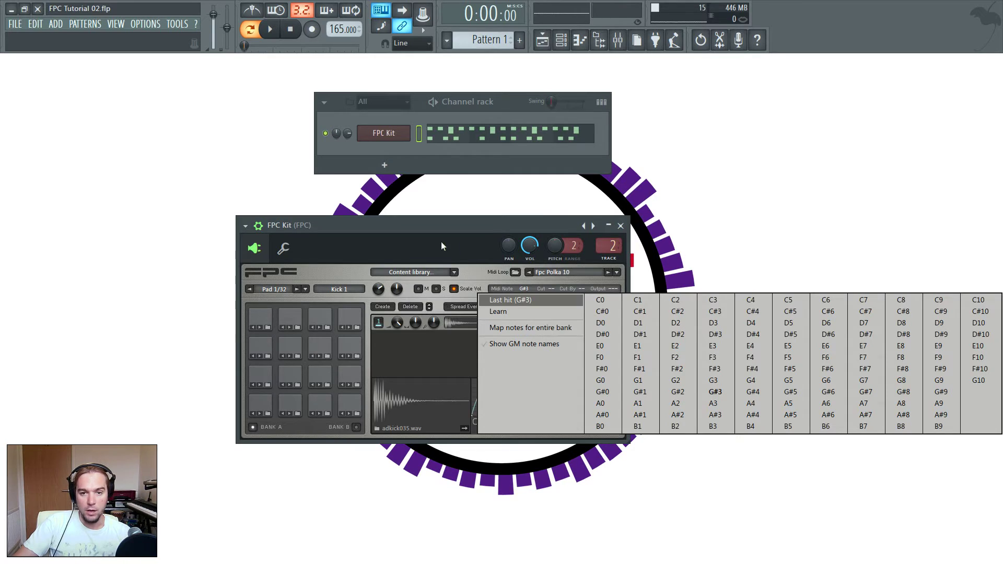
# - Map notes for the entire bank, assigning pad 10 to B3, then cancel the bank mapping
pyautogui.click(481, 275)
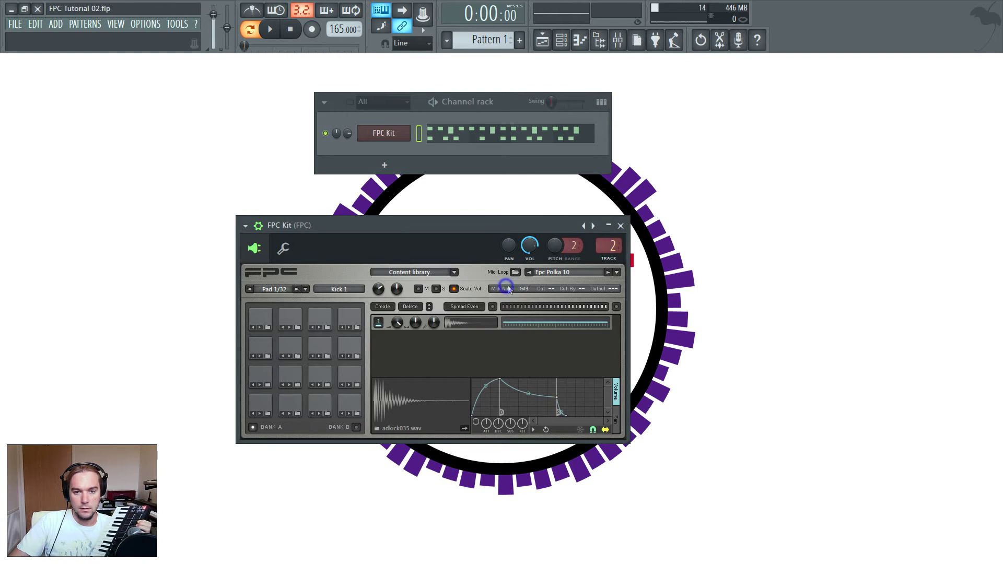
pyautogui.click(523, 289)
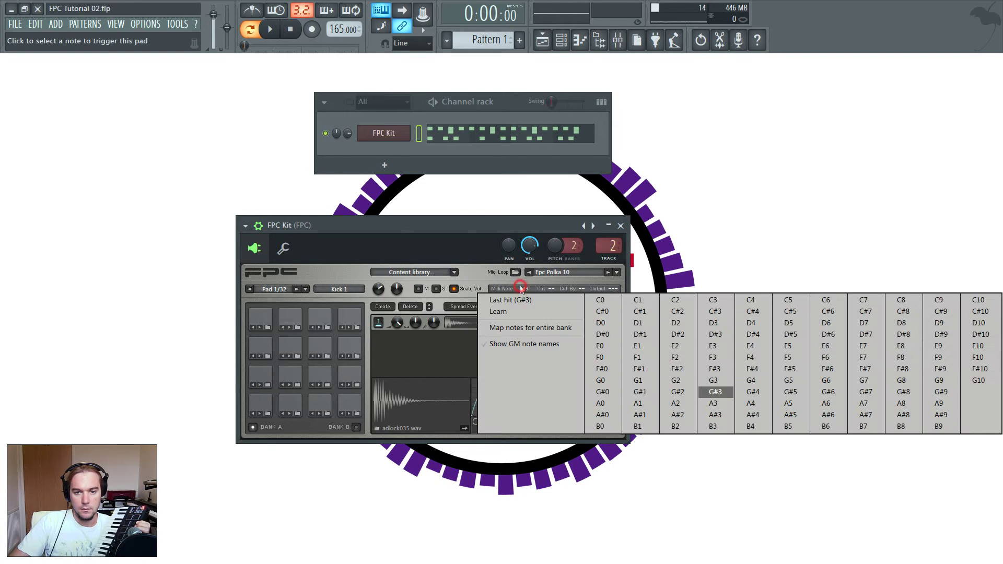
pyautogui.click(532, 328)
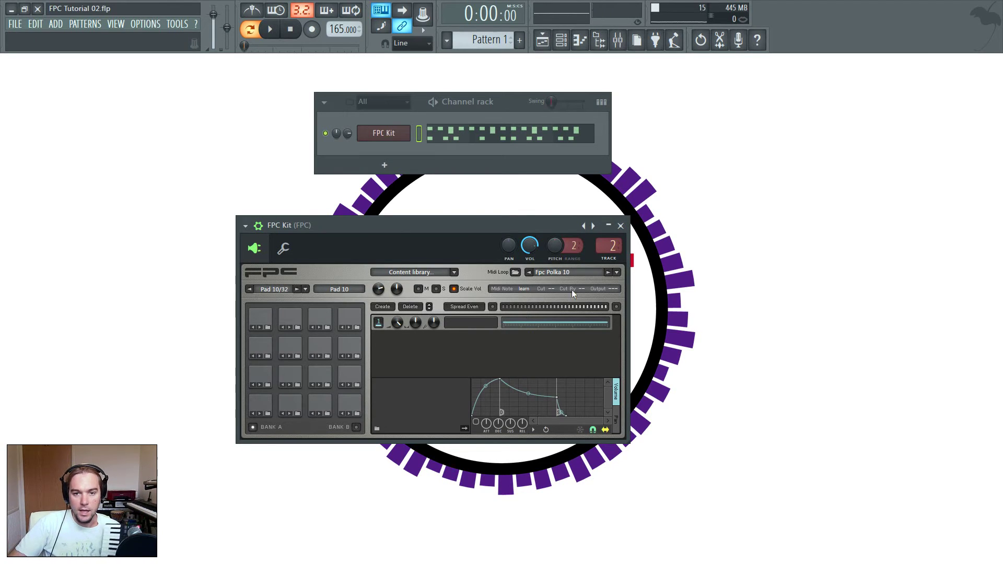
pyautogui.click(520, 289)
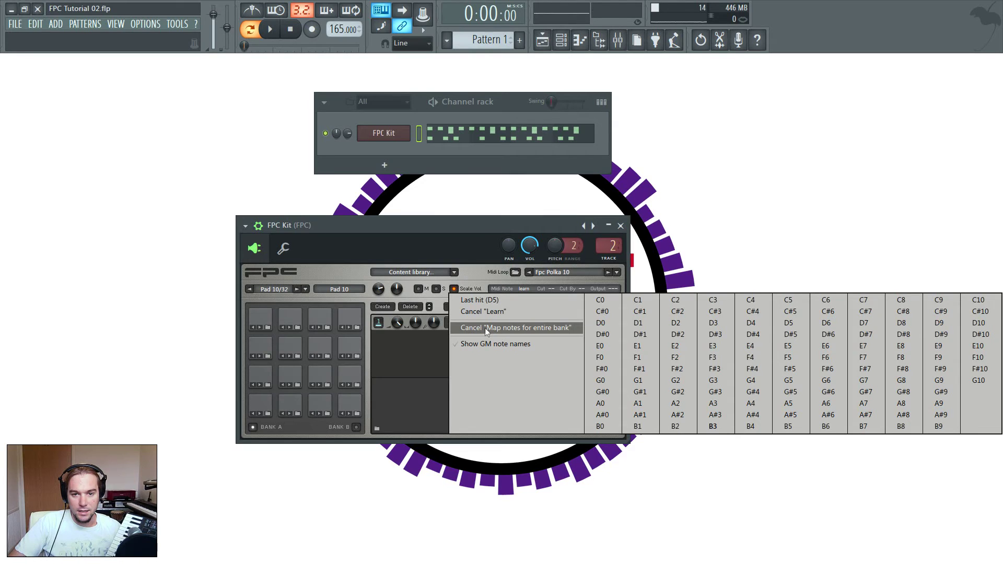
pyautogui.click(531, 330)
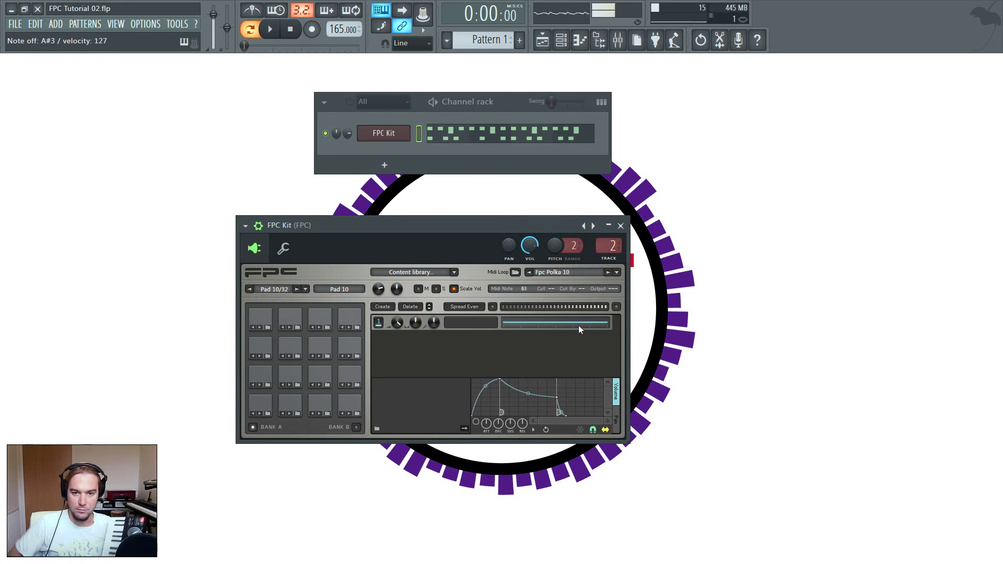
# - Map Pad 7 to MIDI note B4 with bank-wide note learning, then cancel the learning
pyautogui.click(523, 289)
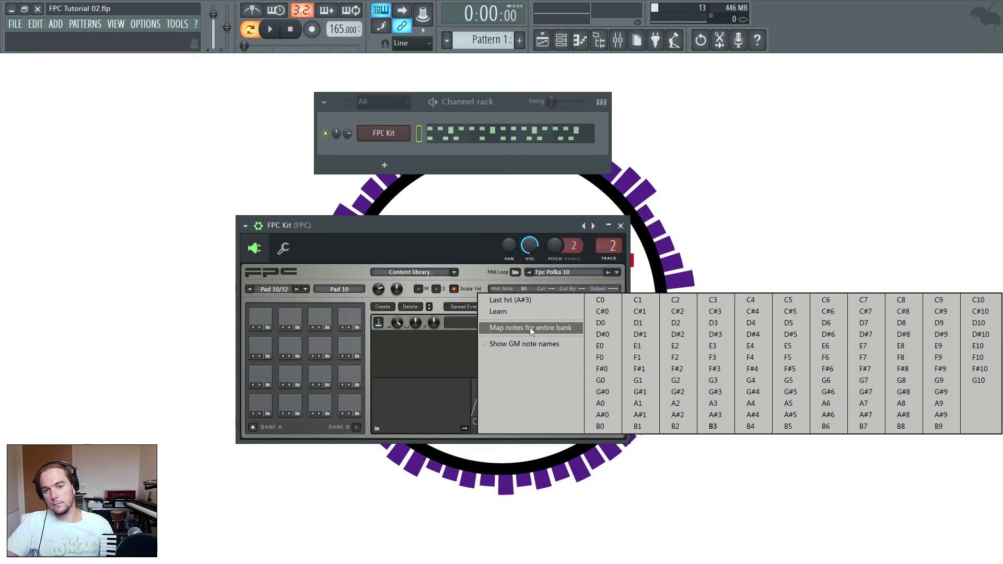
pyautogui.click(531, 327)
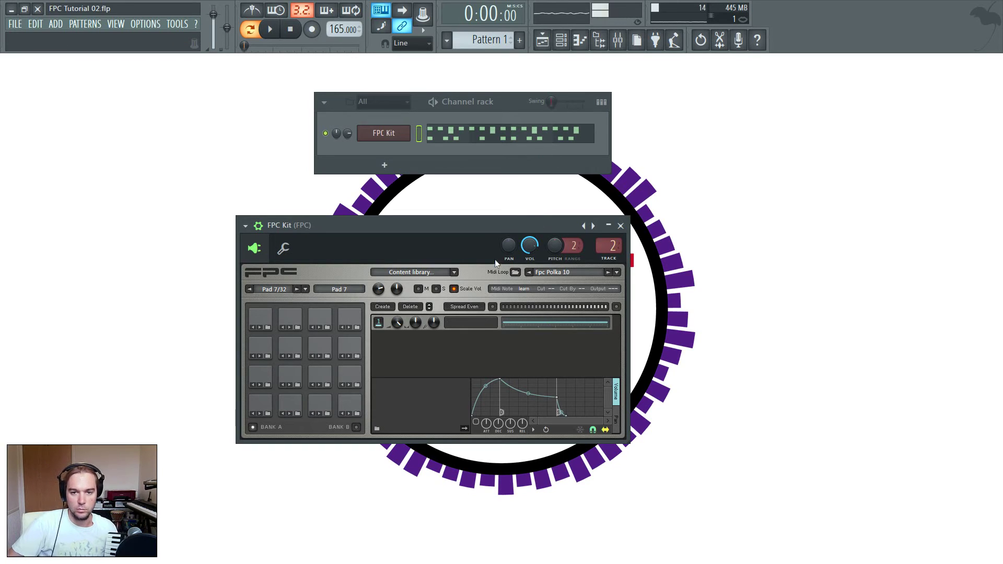
pyautogui.click(517, 288)
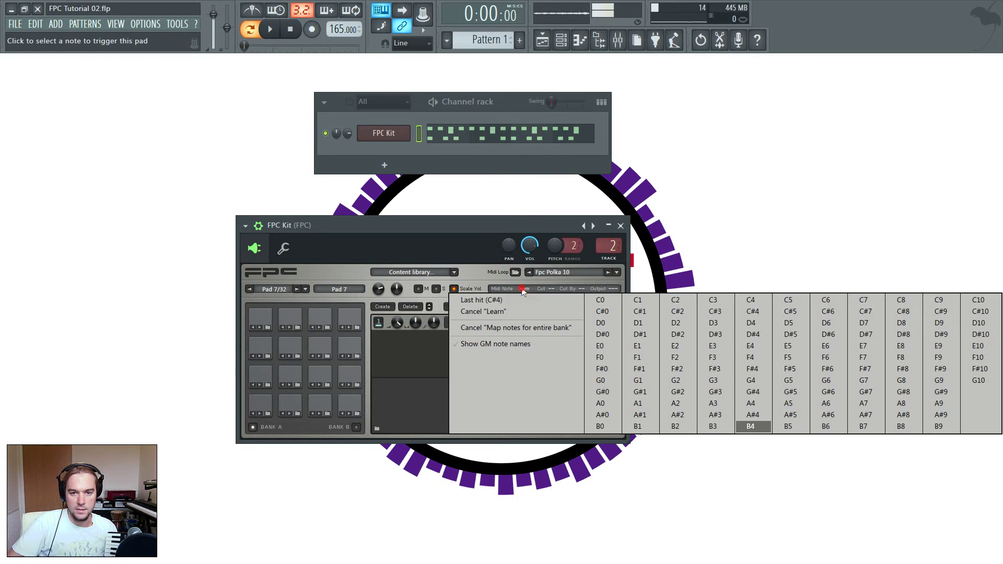
pyautogui.click(510, 329)
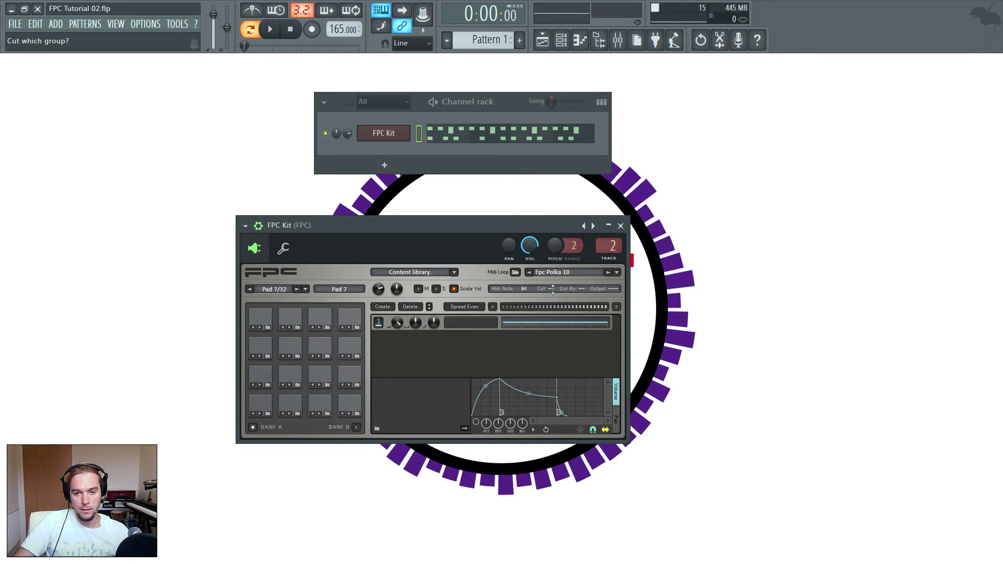
# - Adjust Pad 7's cut group, then audition the C4 and C#4 hi-hat pads with Z and S
pyautogui.moveTo(552, 289); pyautogui.dragTo(552, 277)
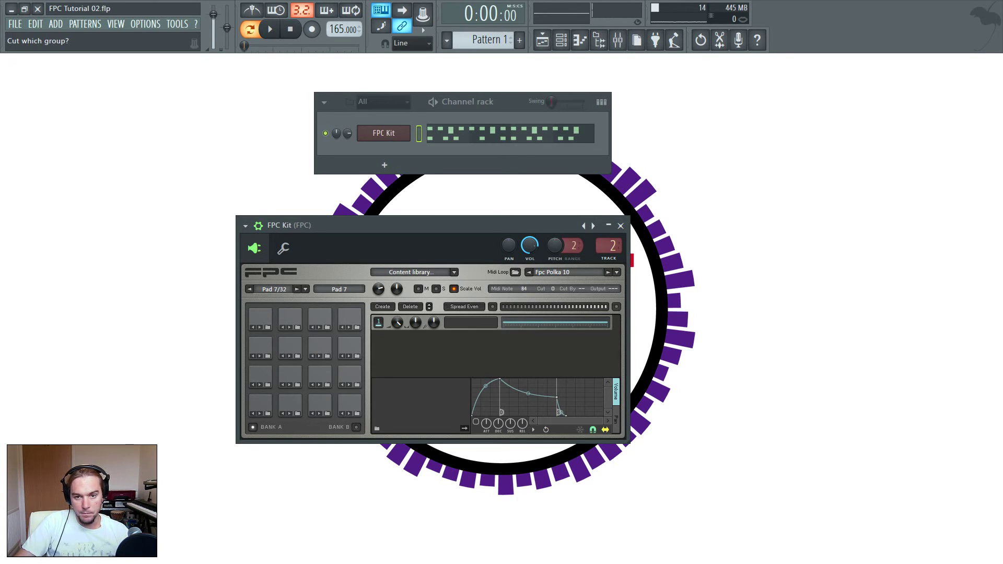
pyautogui.moveTo(553, 289); pyautogui.dragTo(553, 289)
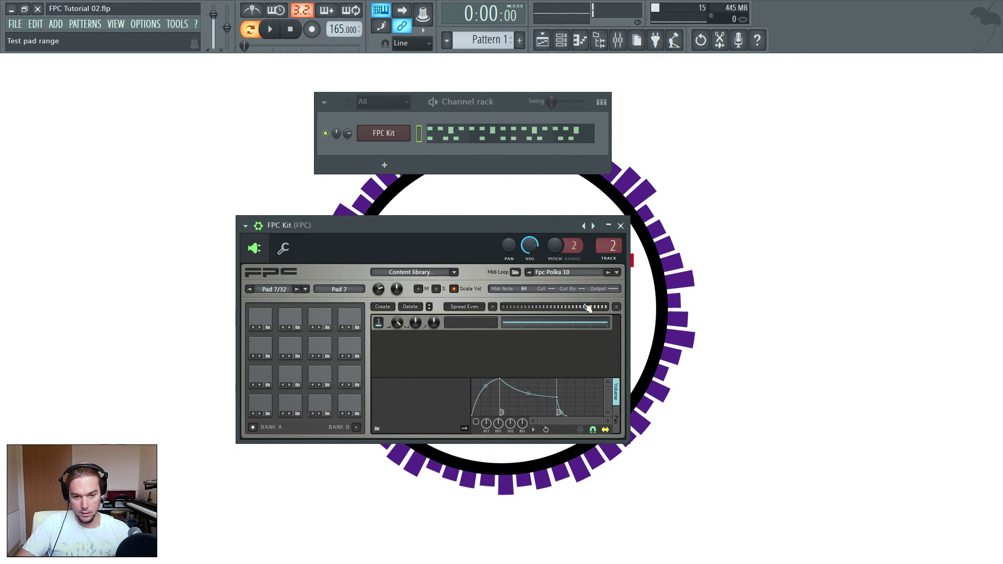
pyautogui.press('z')
pyautogui.press('s')
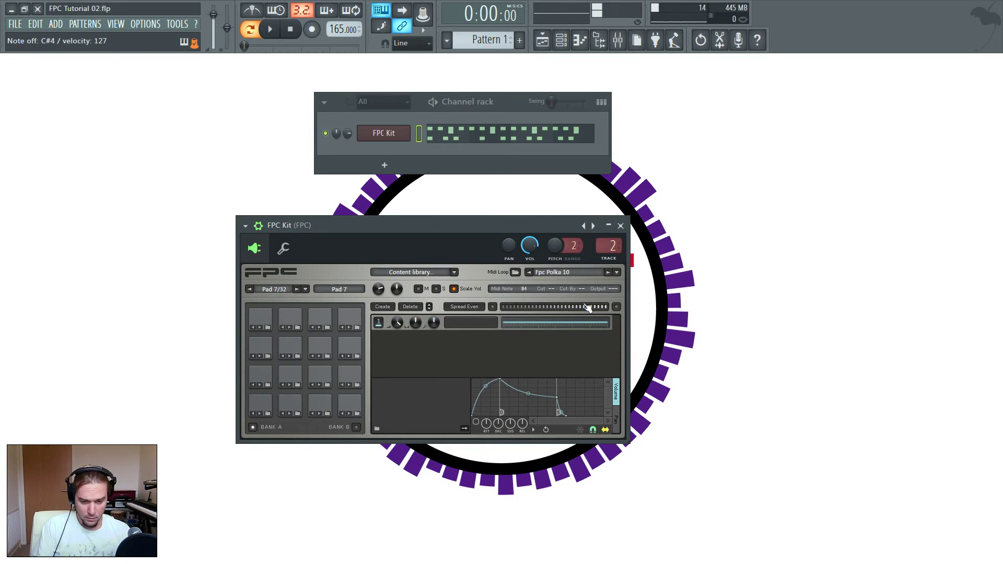
pyautogui.press('z')
pyautogui.press('s')
pyautogui.press('s')
pyautogui.press('z')
pyautogui.press('s')
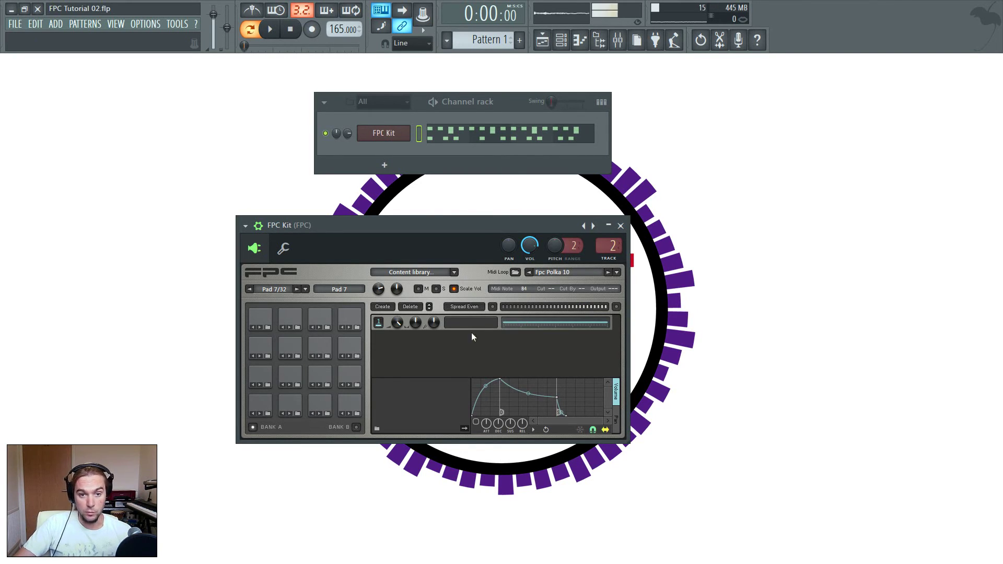
# - Set the closed hi-hat Pad 5's Cut group to 1 and play it
pyautogui.click(261, 376)
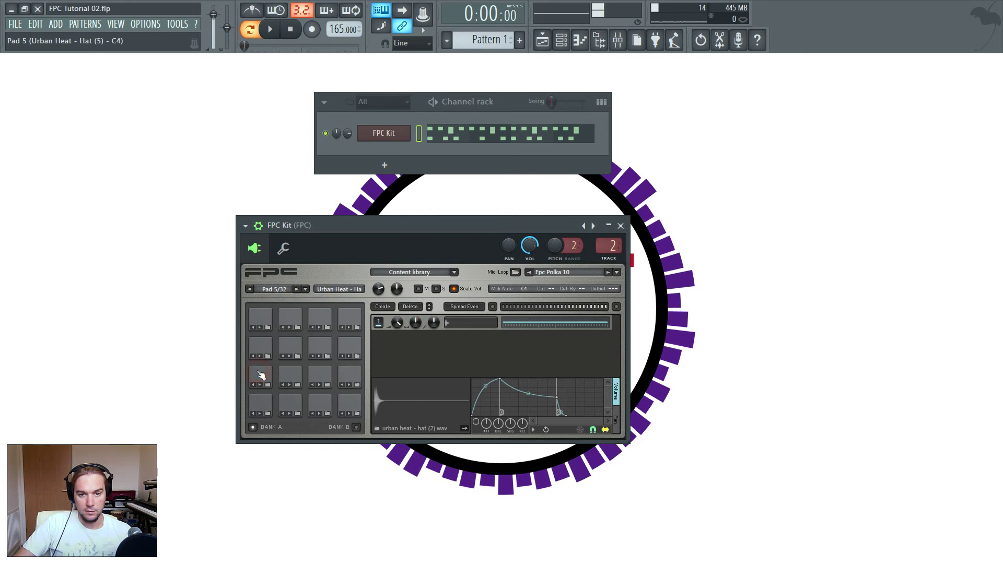
pyautogui.click(261, 377)
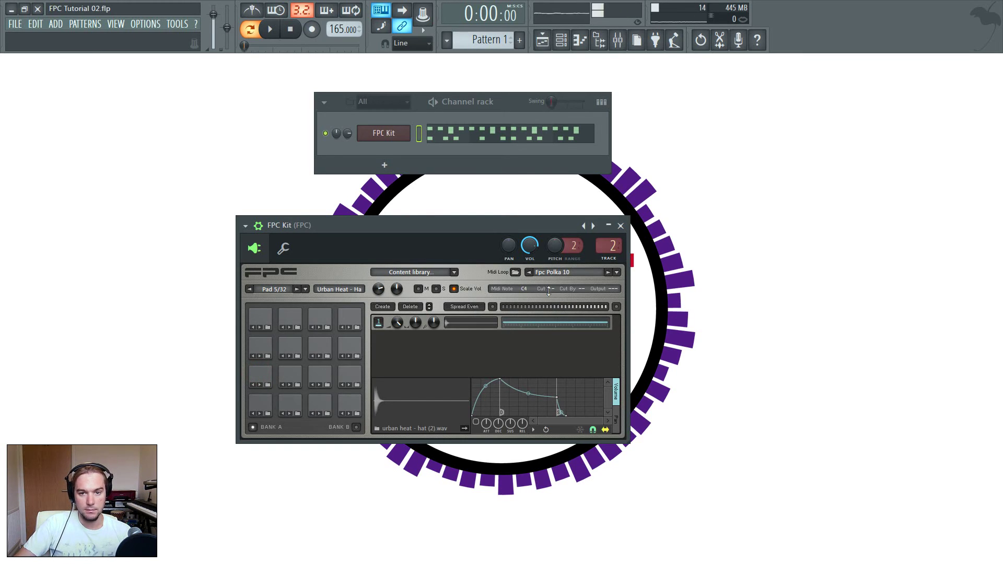
pyautogui.scroll(1, 549, 292)
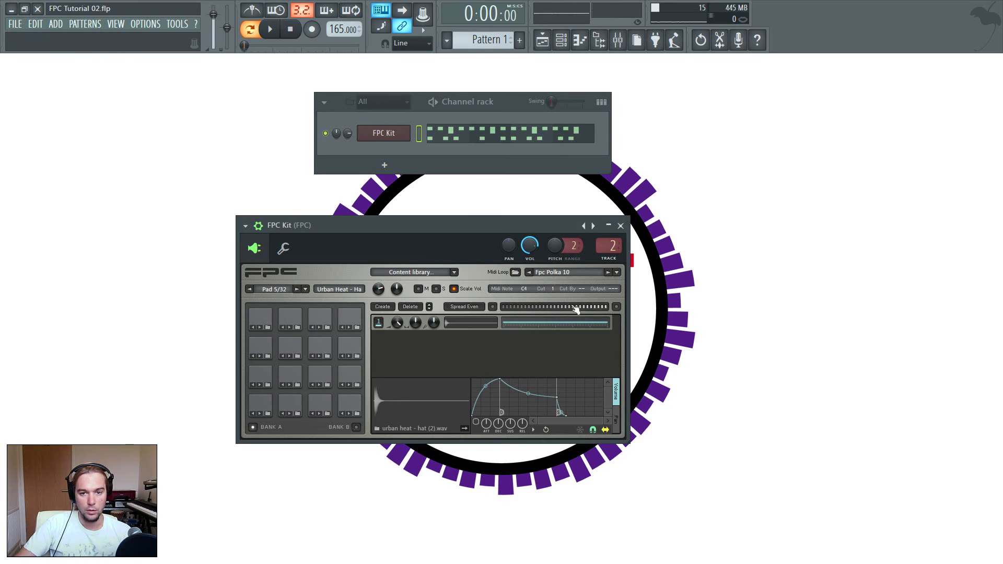
pyautogui.click(262, 375)
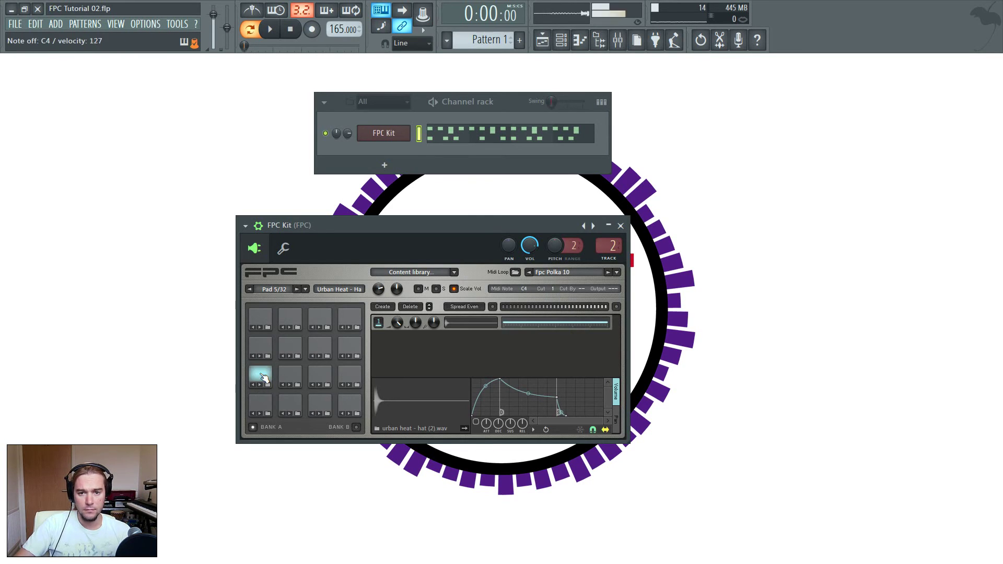
# - Set the open hi-hat Pad 6's Cut By group to 1 and test the choke
pyautogui.click(298, 380)
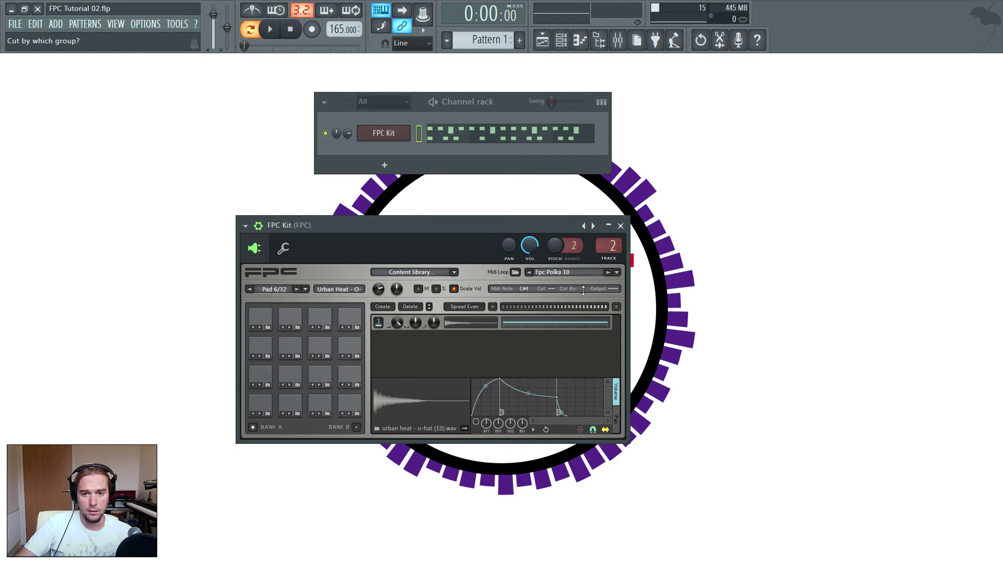
pyautogui.scroll(1, 583, 291)
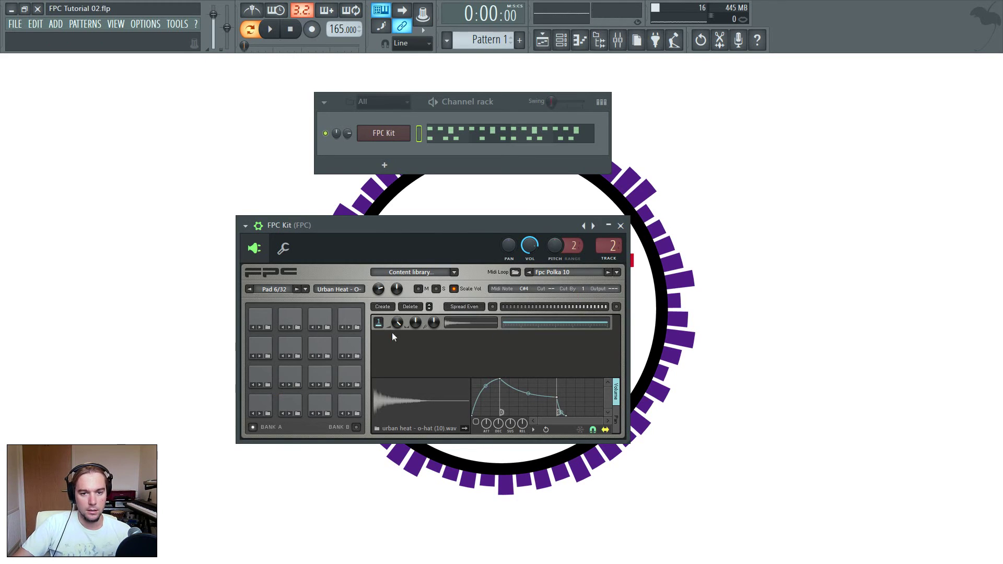
pyautogui.click(290, 374)
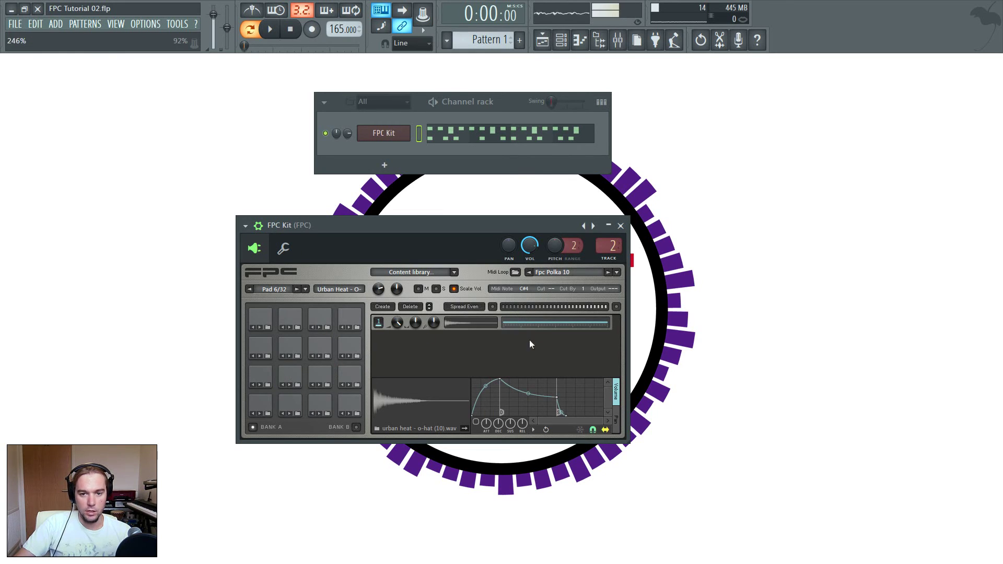
pyautogui.click(258, 374)
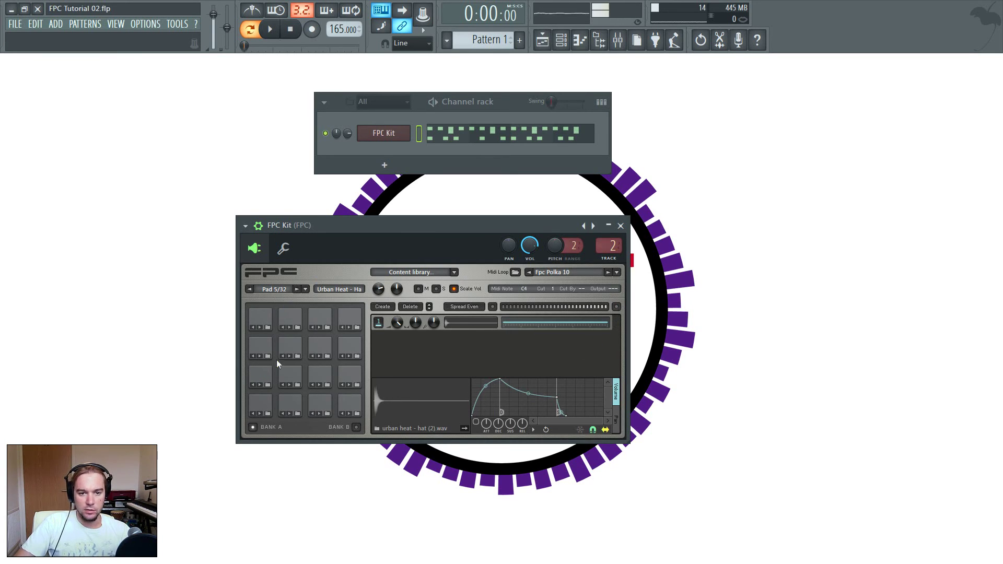
# - Check the FPC mixer track, then set Pad 5's output offset to 2
pyautogui.click(260, 372)
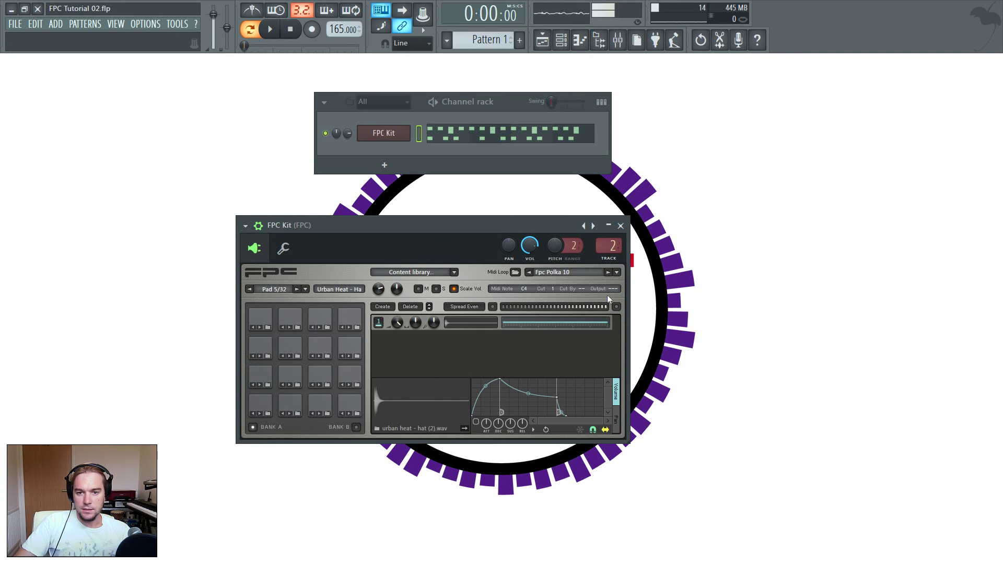
pyautogui.click(617, 40)
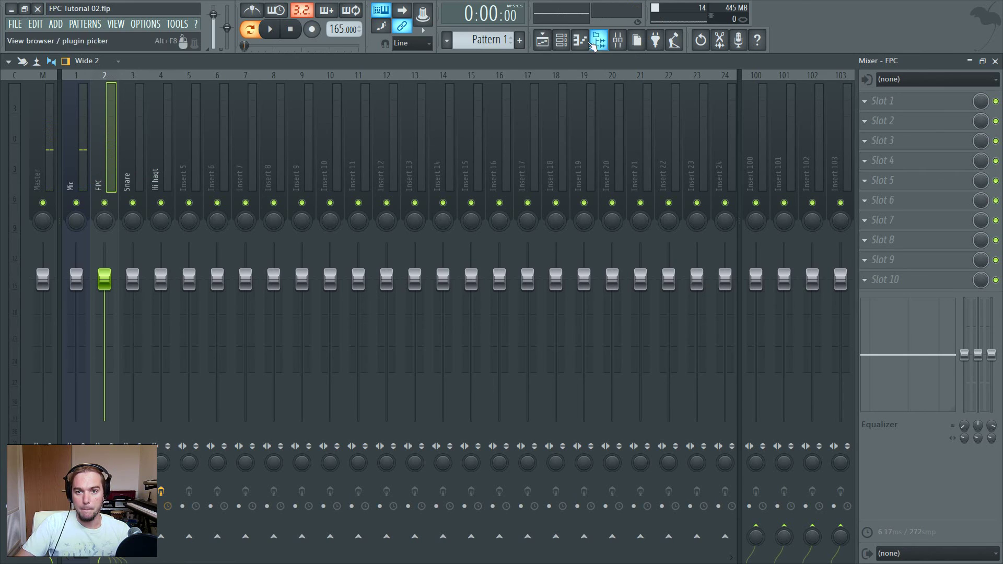
pyautogui.click(617, 48)
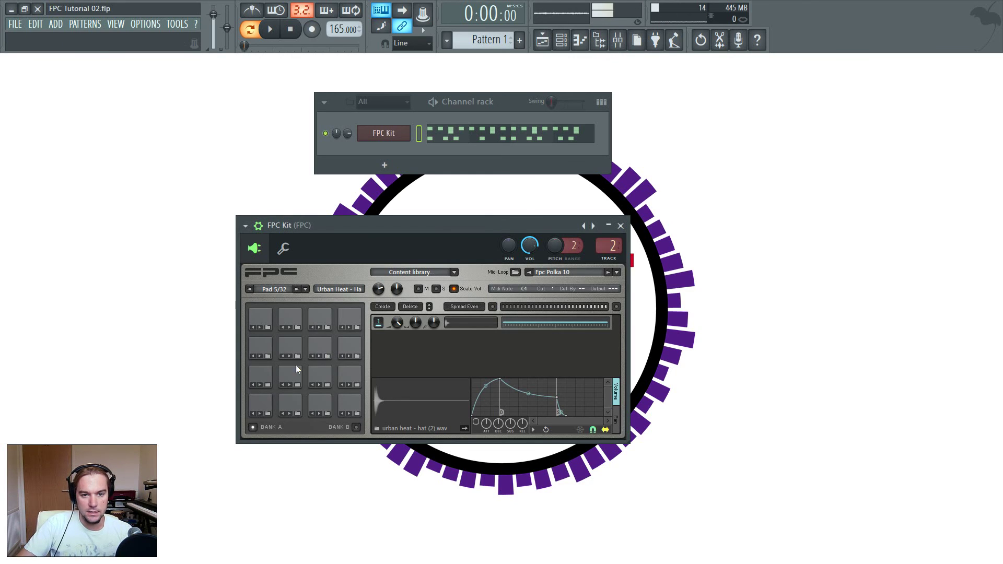
pyautogui.click(256, 374)
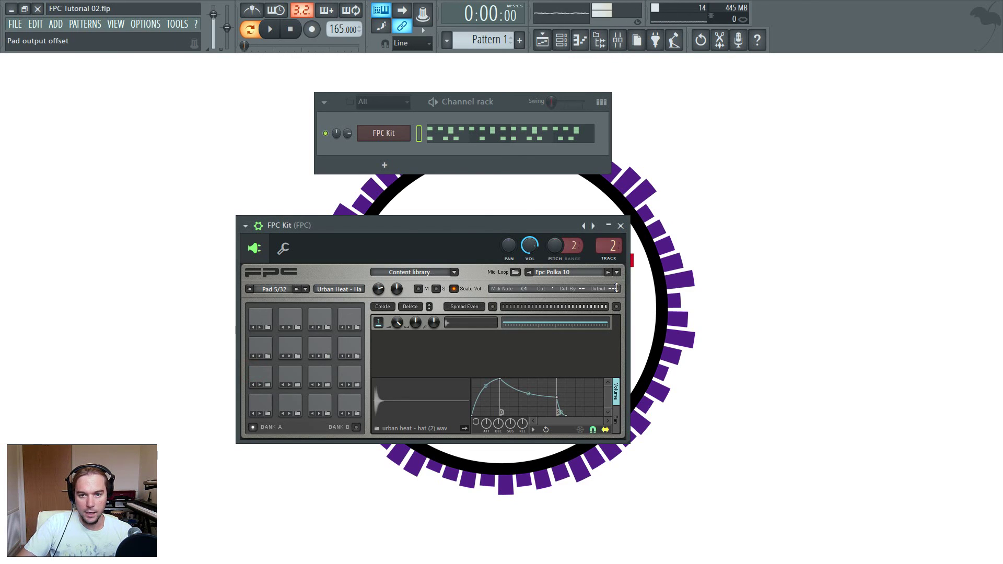
pyautogui.moveTo(617, 289); pyautogui.dragTo(618, 282)
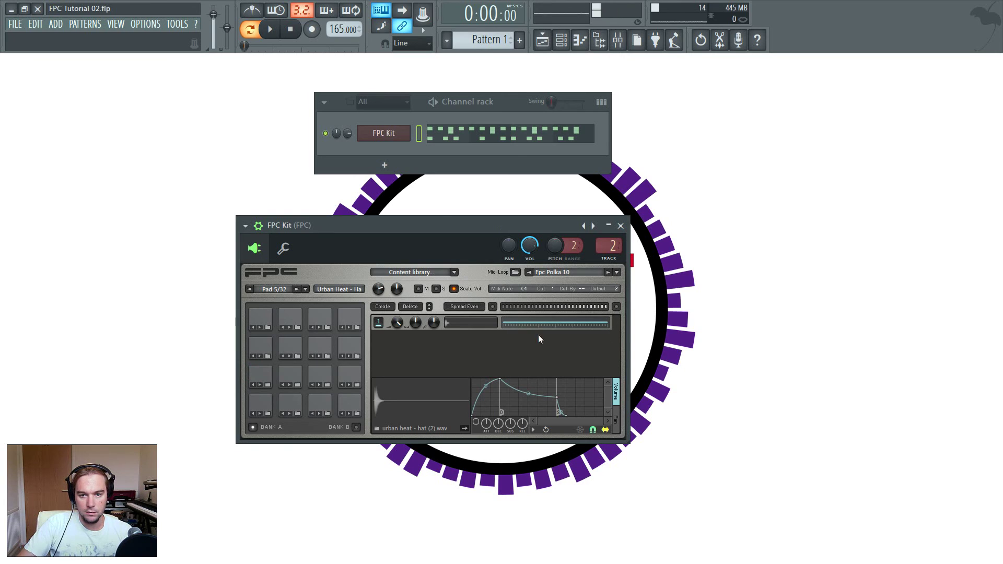
# - Select open hi-hat Pad 6 and review the FPC, Mic and Snare mixer inserts
pyautogui.click(290, 382)
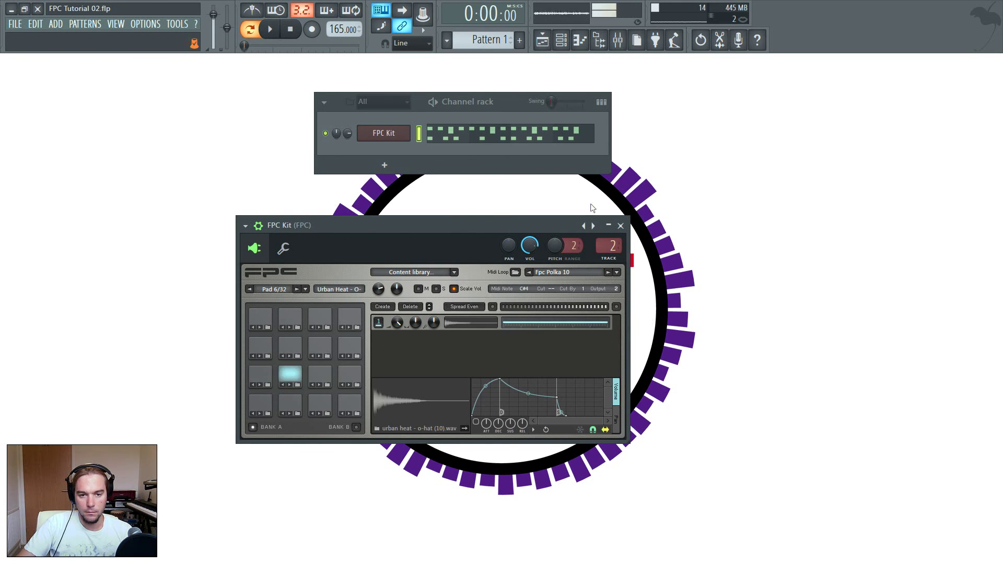
pyautogui.click(618, 40)
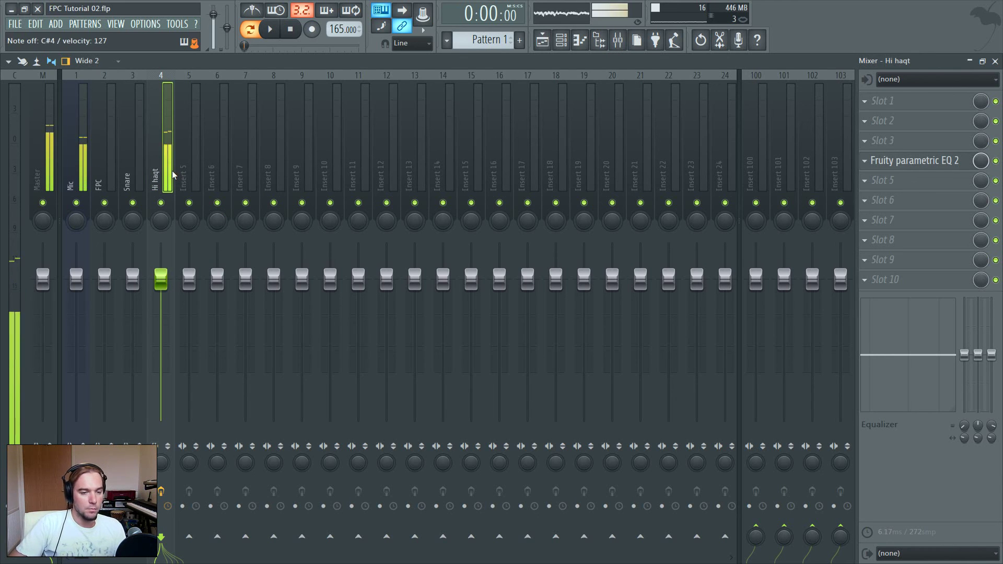
pyautogui.click(95, 181)
pyautogui.click(78, 178)
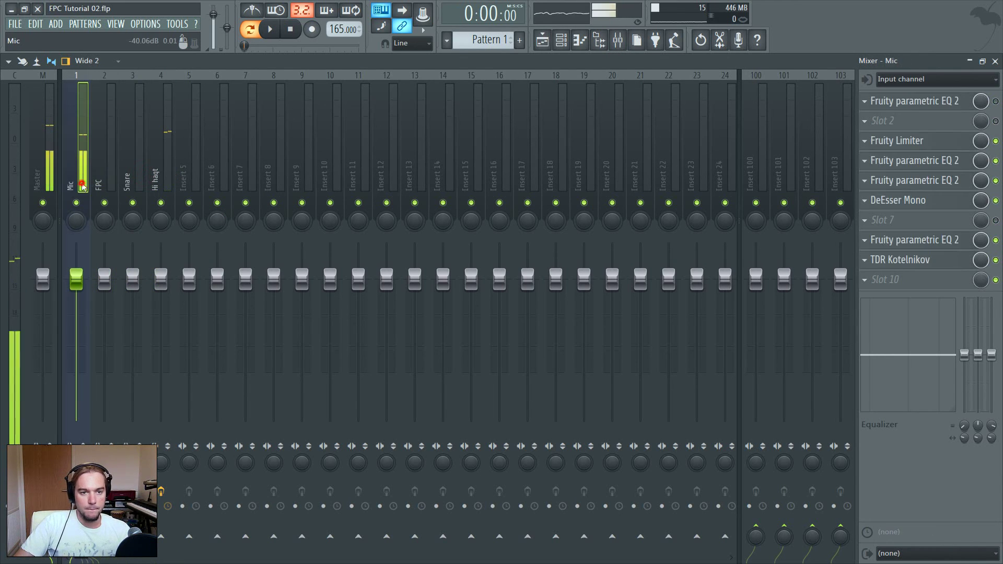
pyautogui.click(105, 177)
pyautogui.click(131, 178)
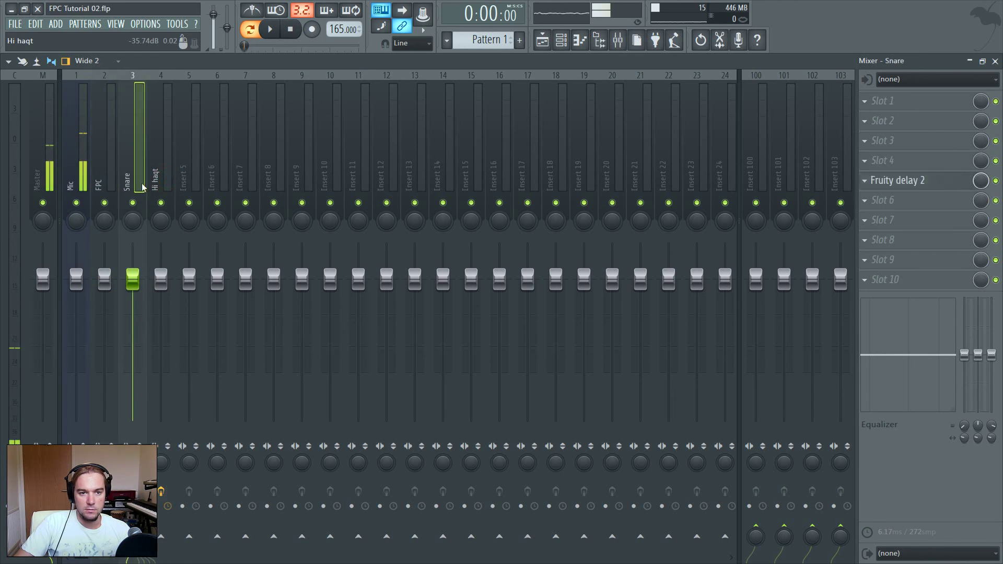
pyautogui.click(79, 178)
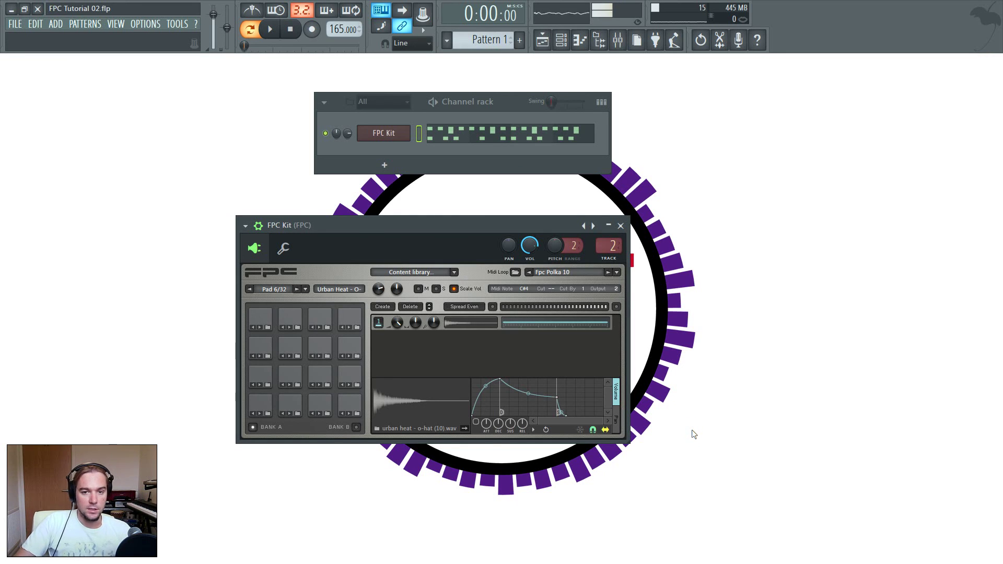
# - Move the FPC Kit window up and to the left over the logo
pyautogui.moveTo(460, 227); pyautogui.dragTo(399, 193)
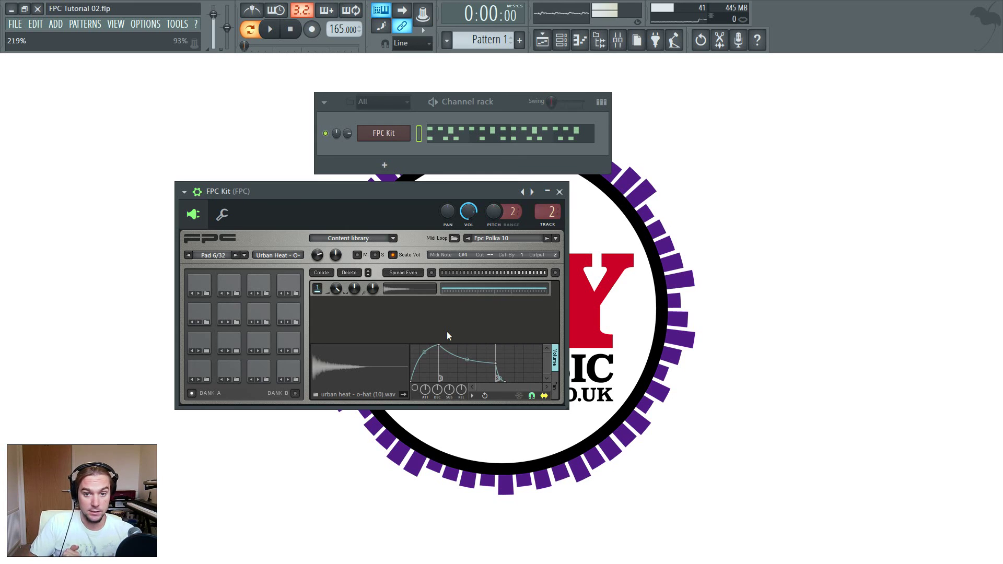
# - Close the FPC Kit window and hide the Channel rack
pyautogui.click(559, 191)
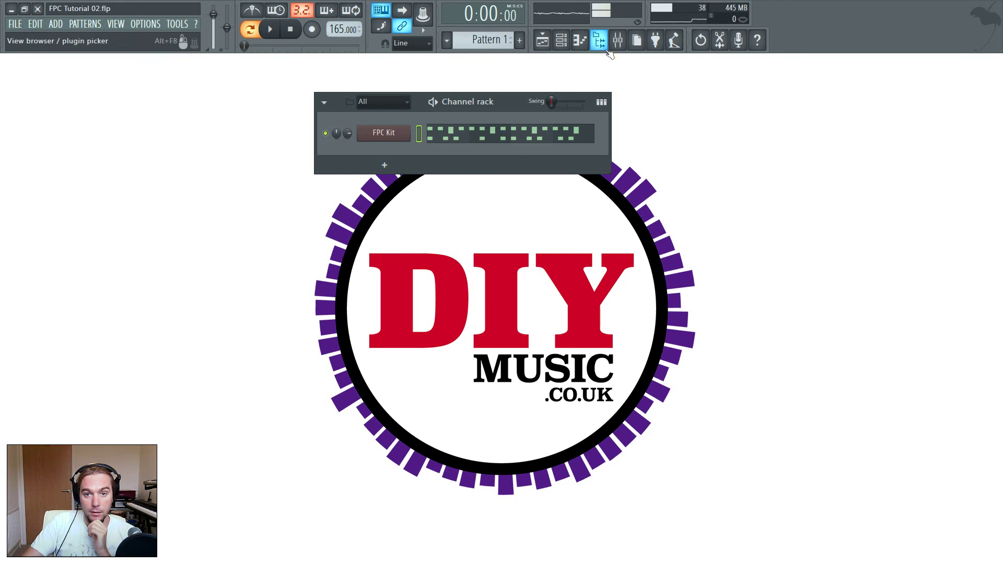
pyautogui.click(563, 46)
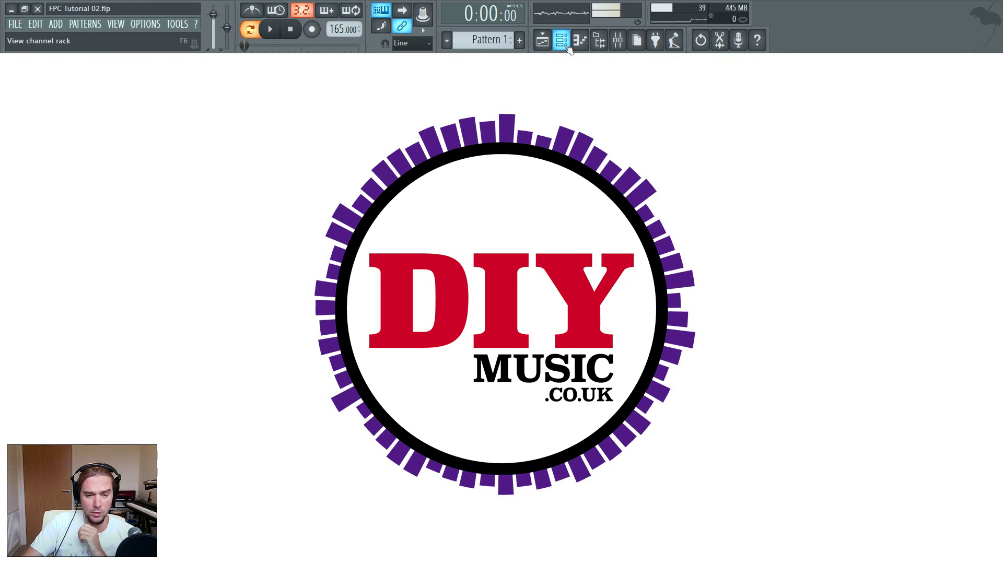